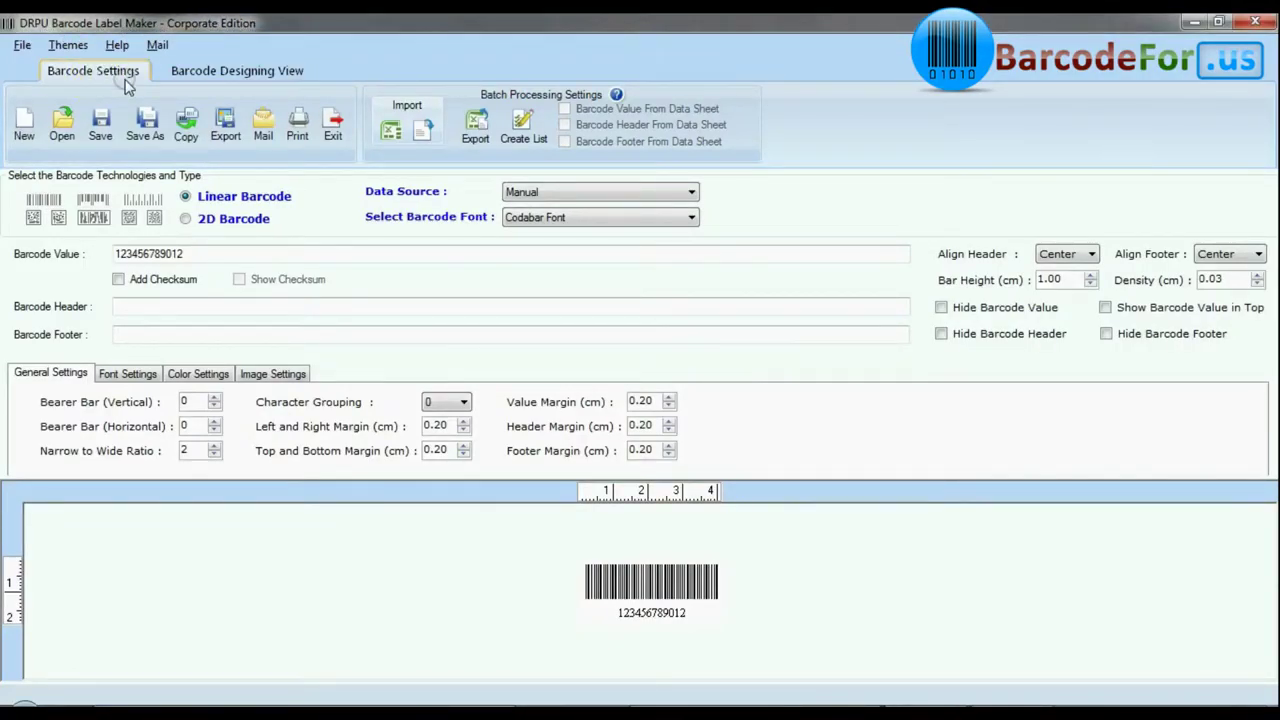
# Glance at the design view, then drop down the barcode font list with Codabar still selected
pyautogui.click(222, 78)
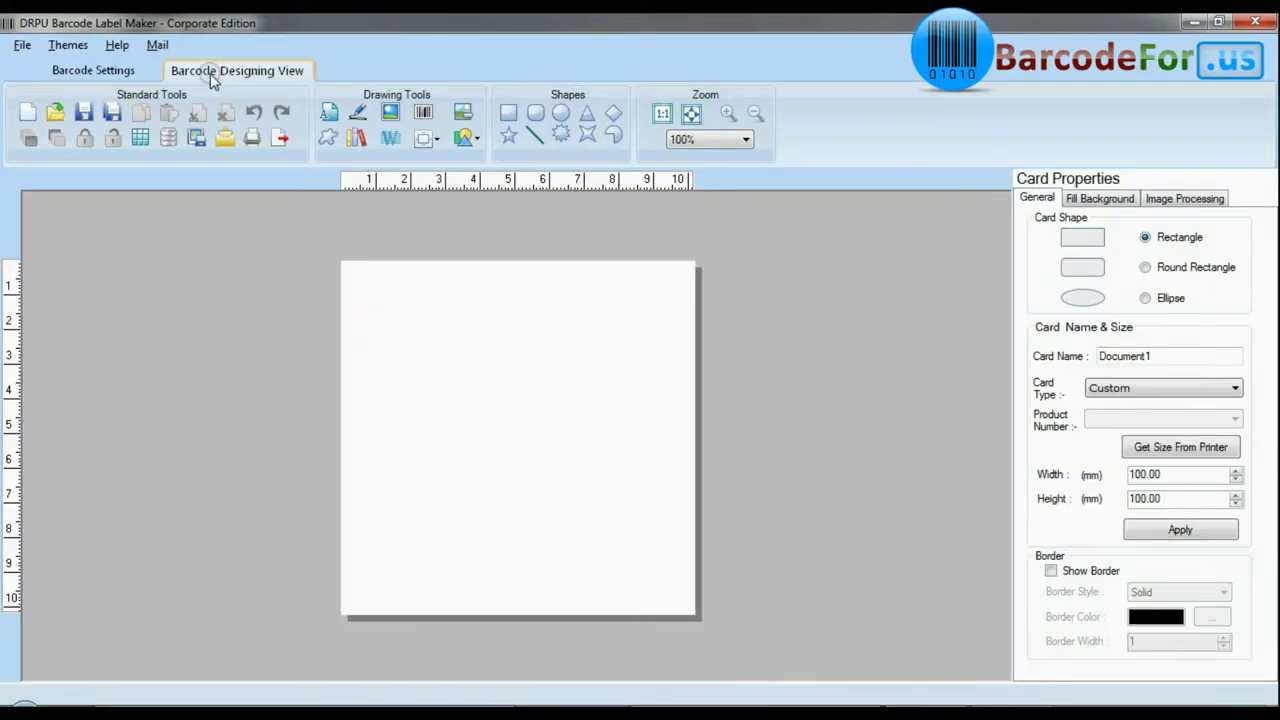
pyautogui.click(114, 74)
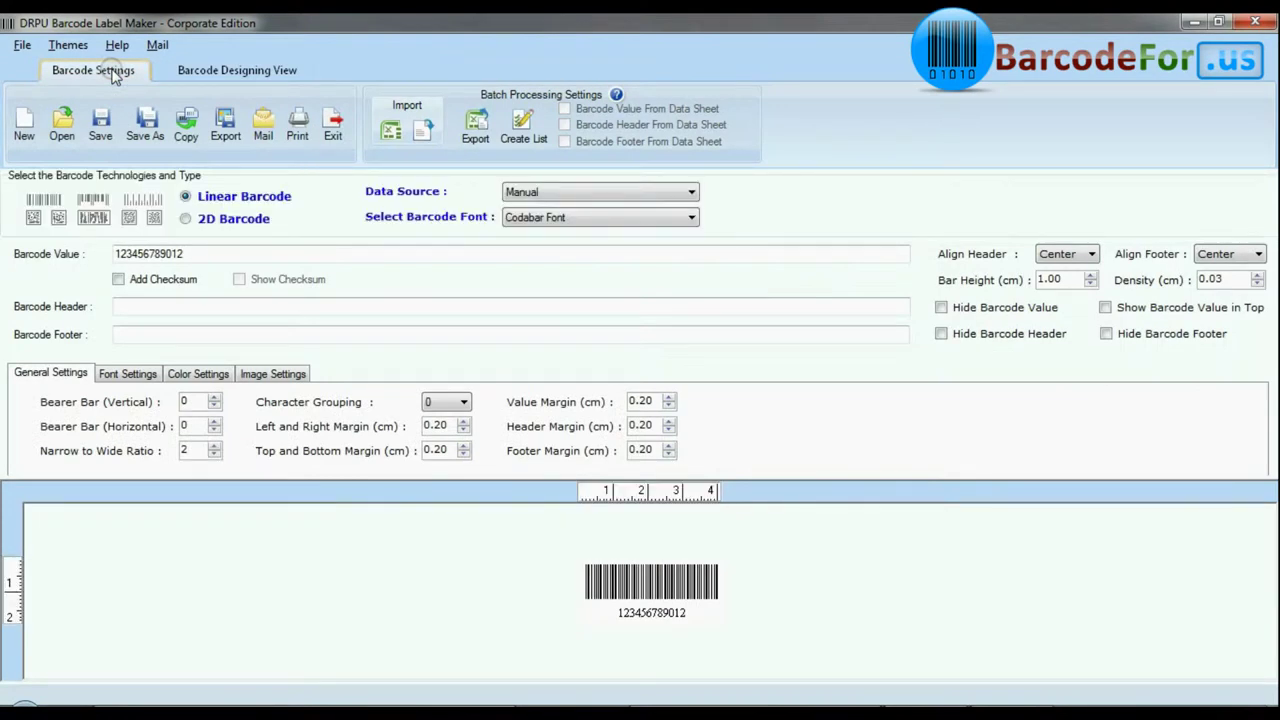
pyautogui.click(530, 218)
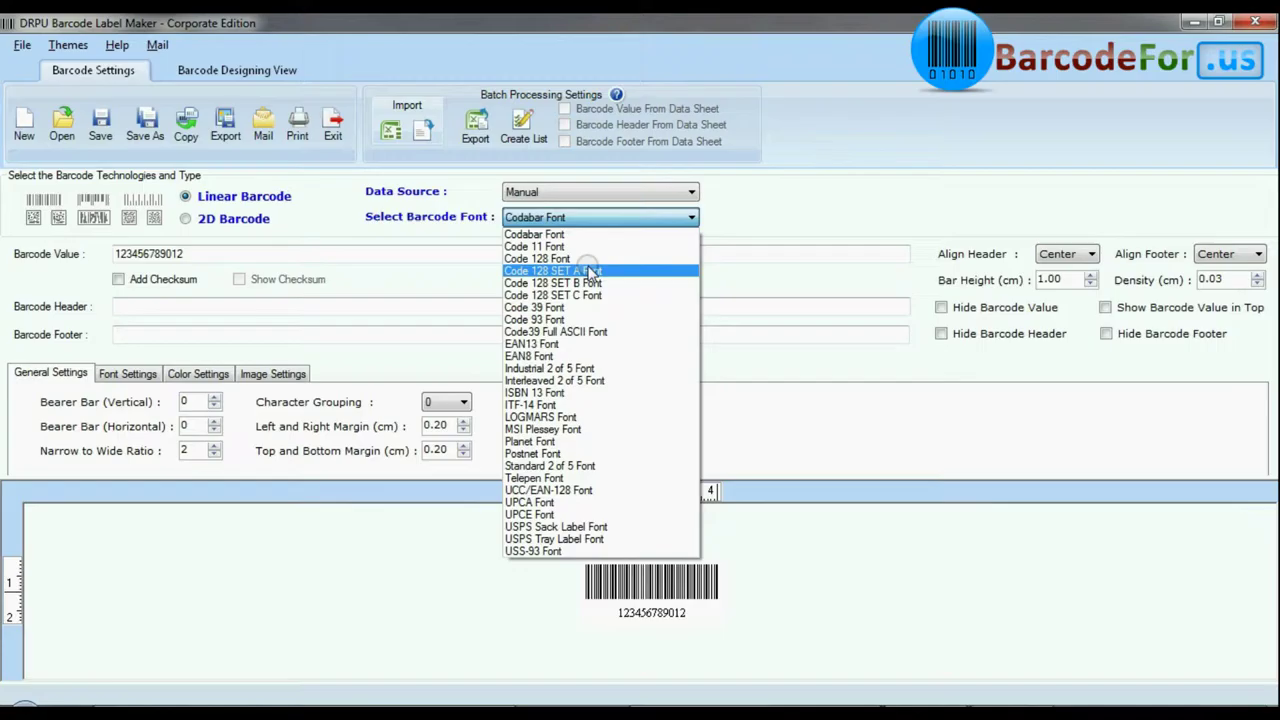
# Switch to 2D barcode types and select the Databar Limited Font
pyautogui.click(540, 234)
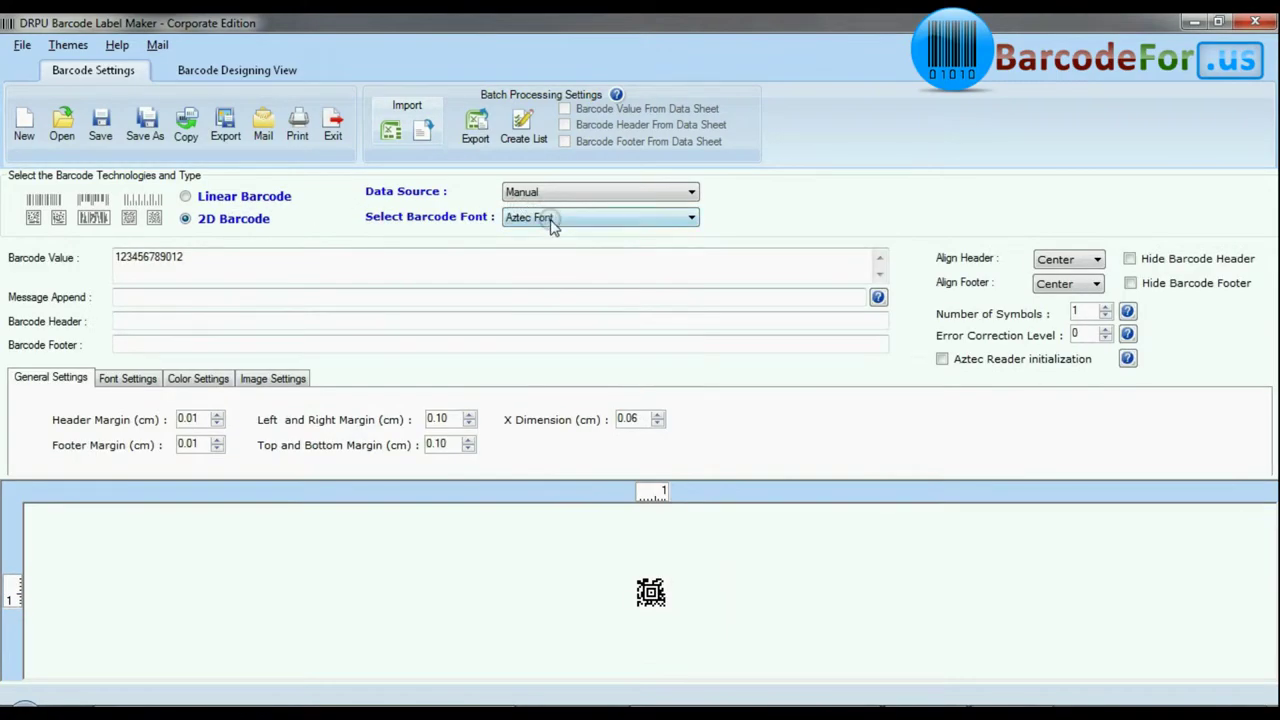
pyautogui.click(550, 218)
pyautogui.click(735, 196)
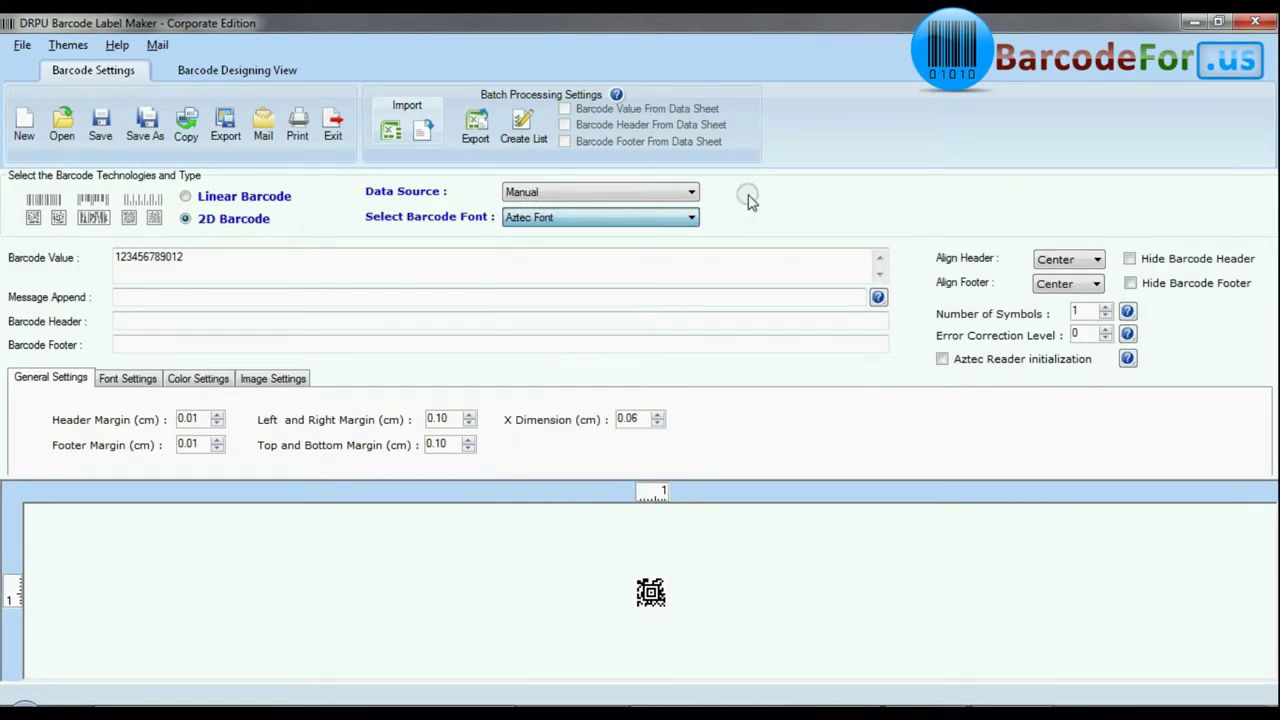
pyautogui.click(560, 218)
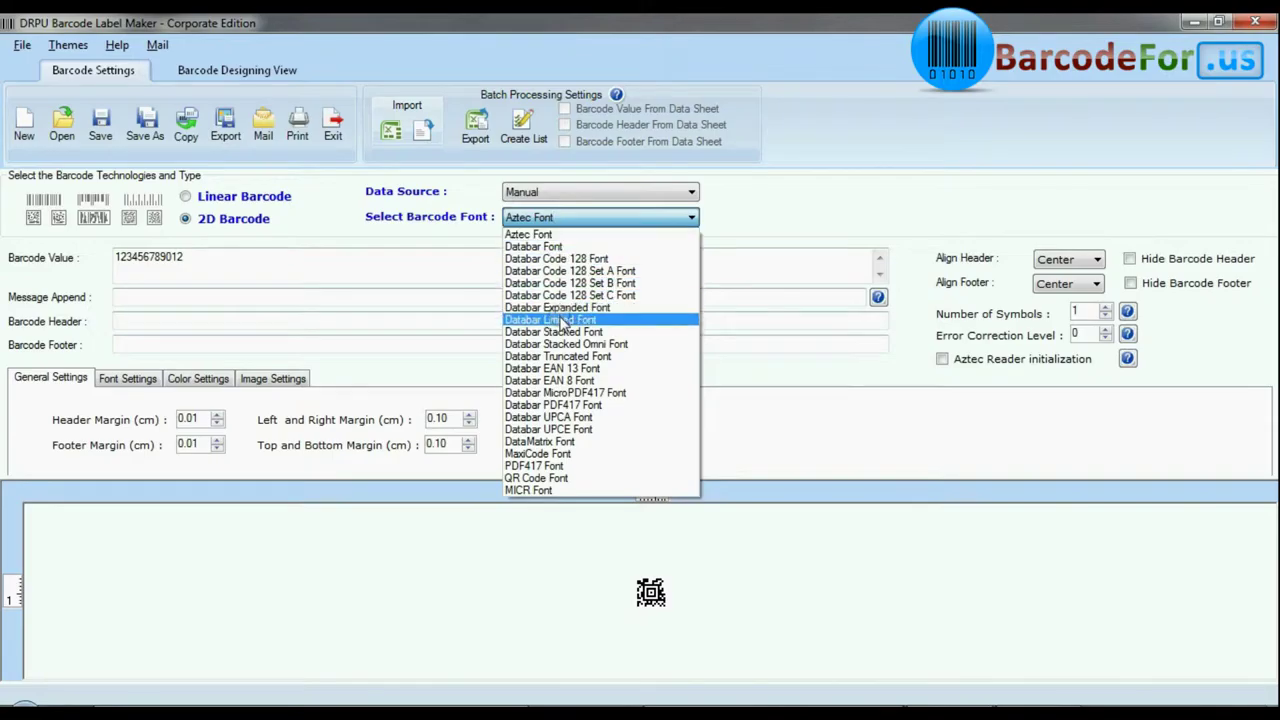
pyautogui.click(550, 319)
pyautogui.doubleClick(125, 253)
pyautogui.write('3453445674433')
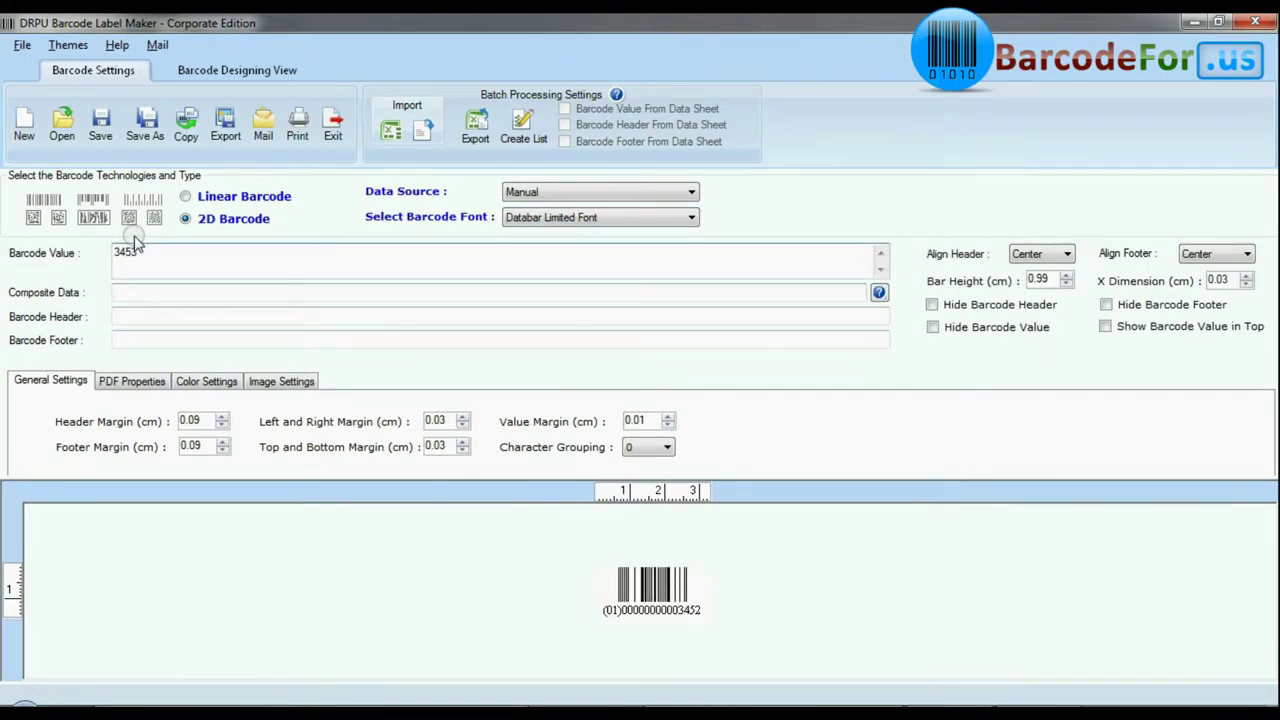
pyautogui.click(124, 292)
pyautogui.write('2510006')
pyautogui.click(145, 316)
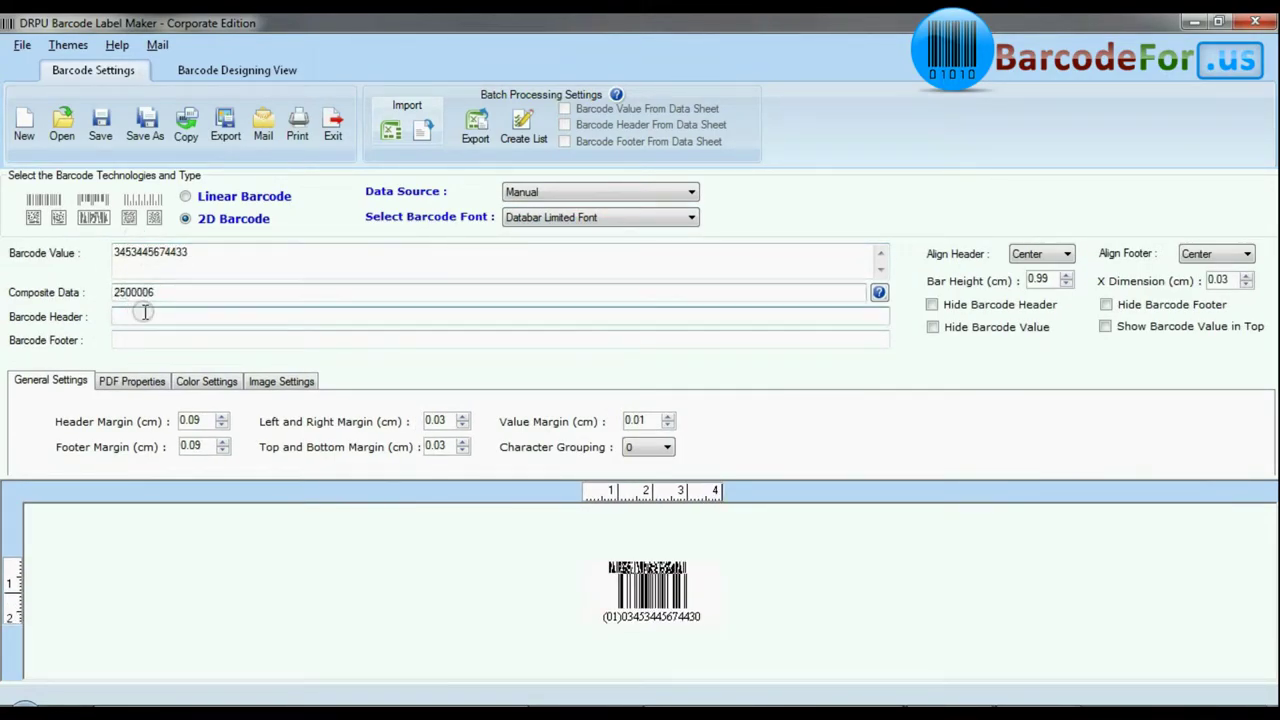
pyautogui.write('Databar Limited BarcodeFont')
pyautogui.click(145, 341)
pyautogui.write('Designed using DR')
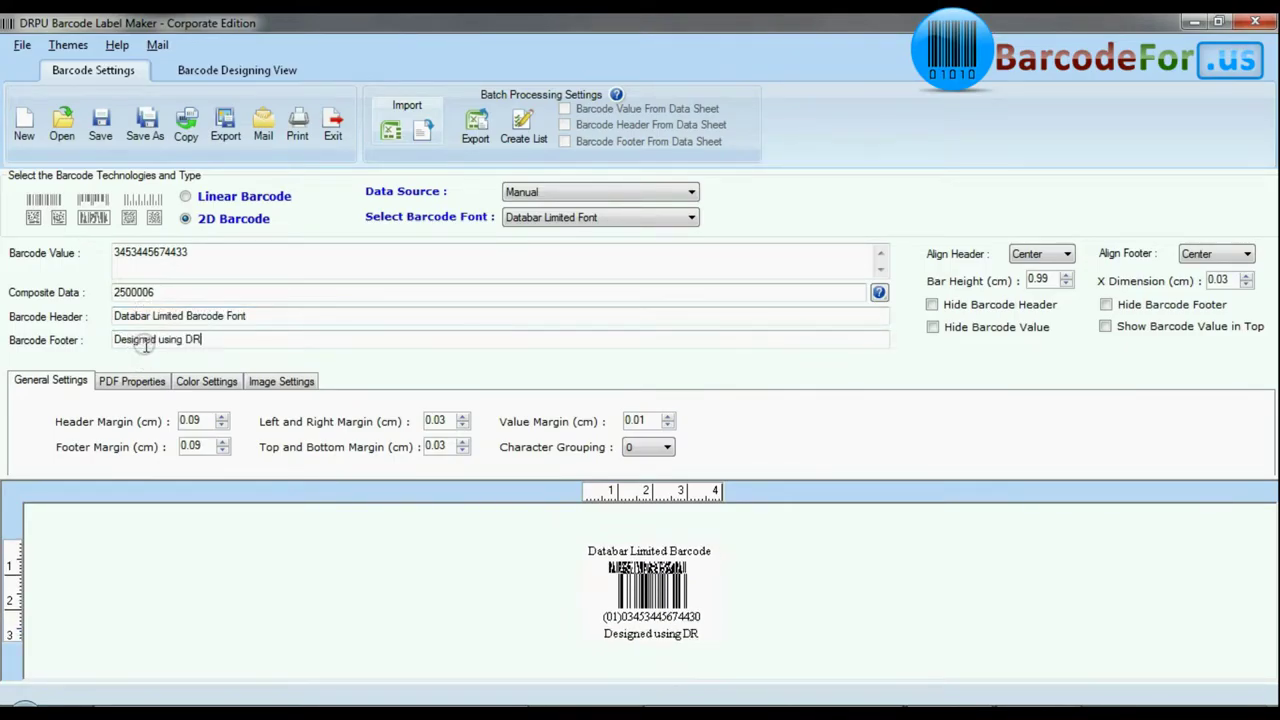
pyautogui.write('PU Software')
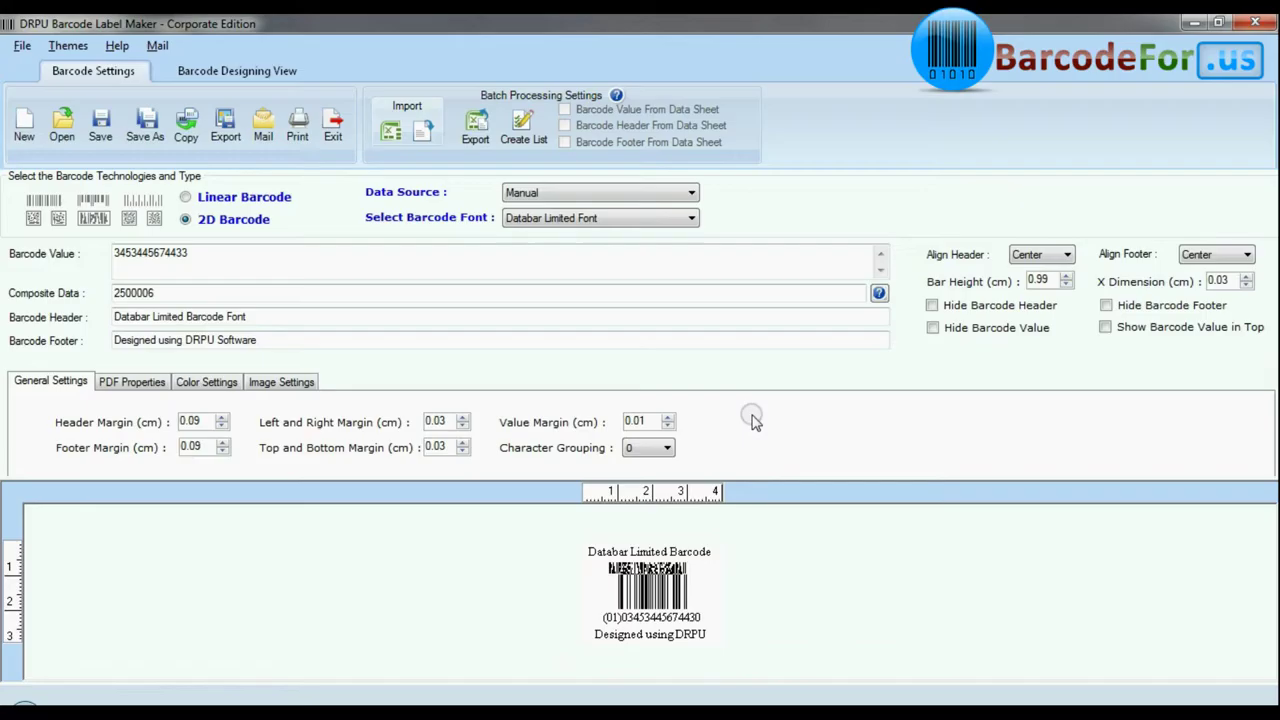
# Hide the barcode value and review the PDF, Color and Image settings
pyautogui.click(933, 329)
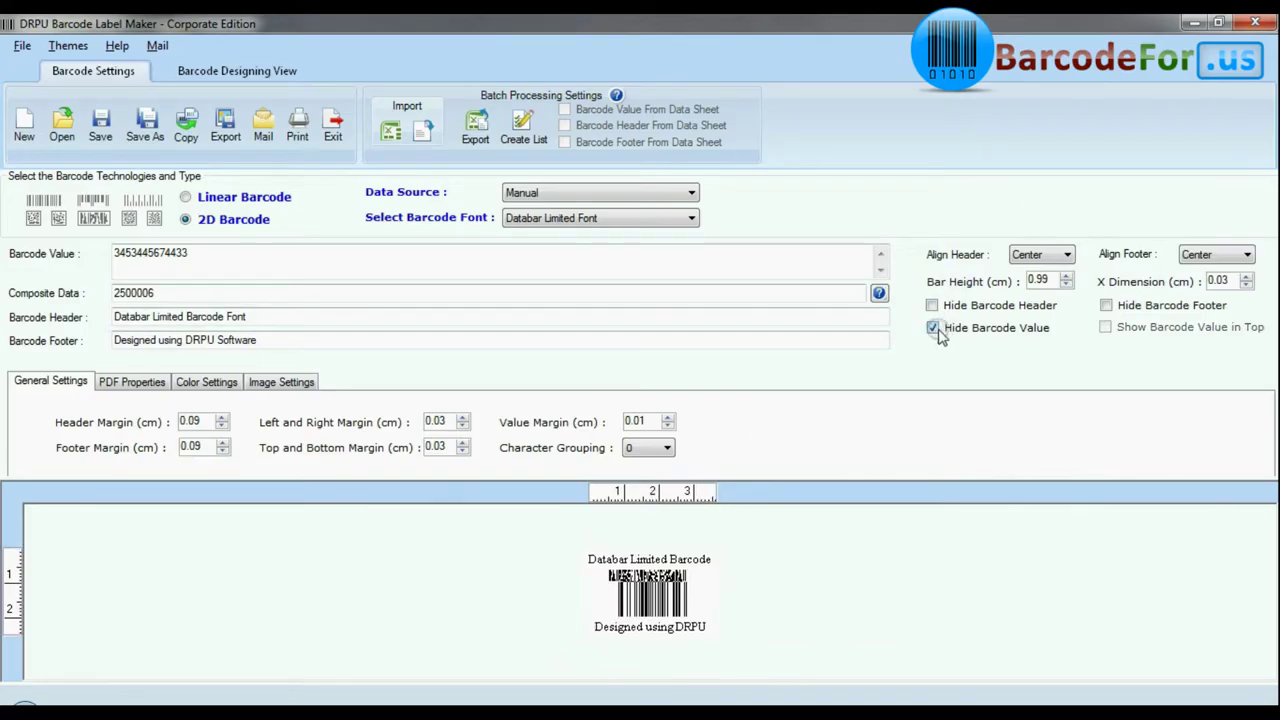
pyautogui.click(133, 388)
pyautogui.click(205, 385)
pyautogui.click(272, 382)
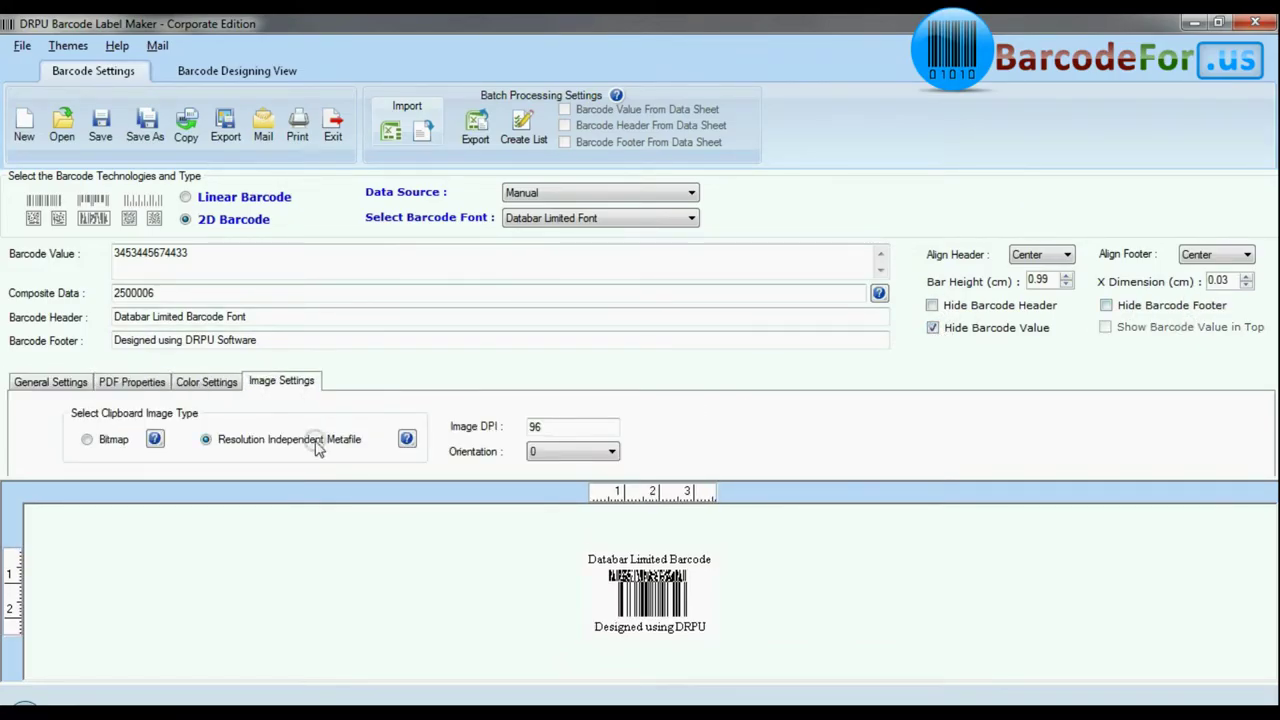
# Test a 90° orientation, reset it to 0, and return to the label design view
pyautogui.click(572, 452)
pyautogui.click(574, 478)
pyautogui.click(576, 452)
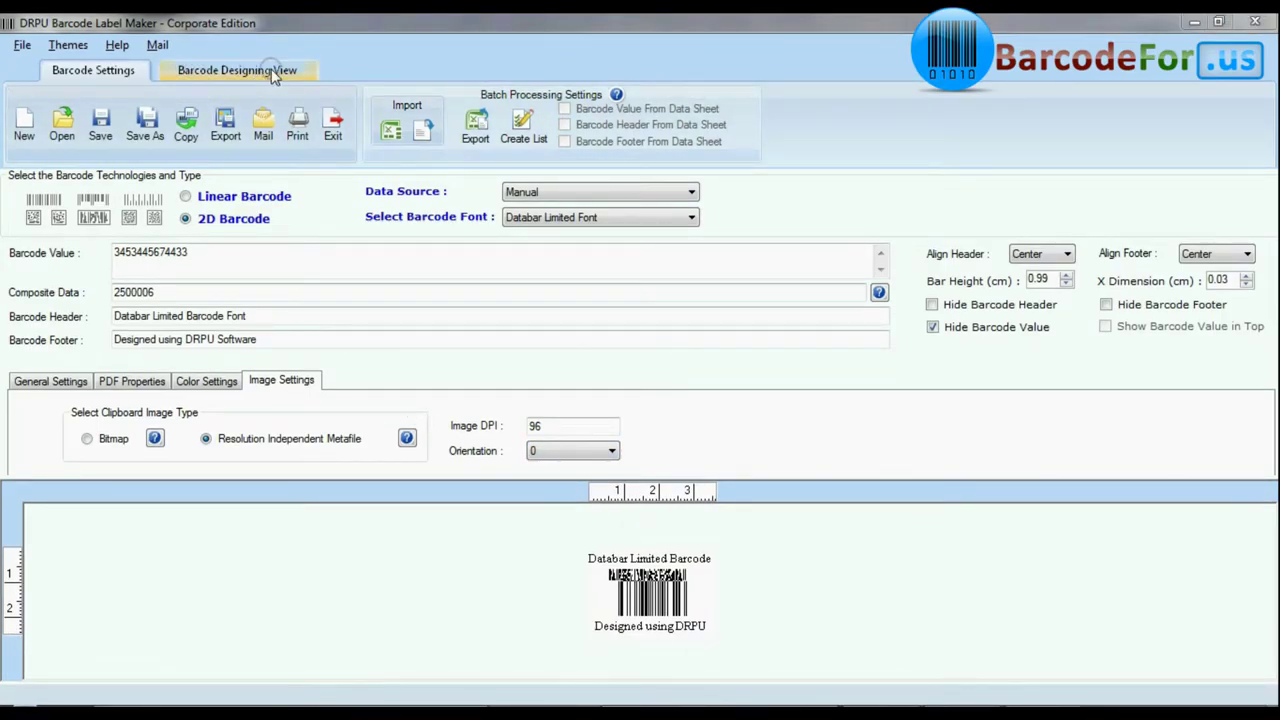
pyautogui.click(258, 72)
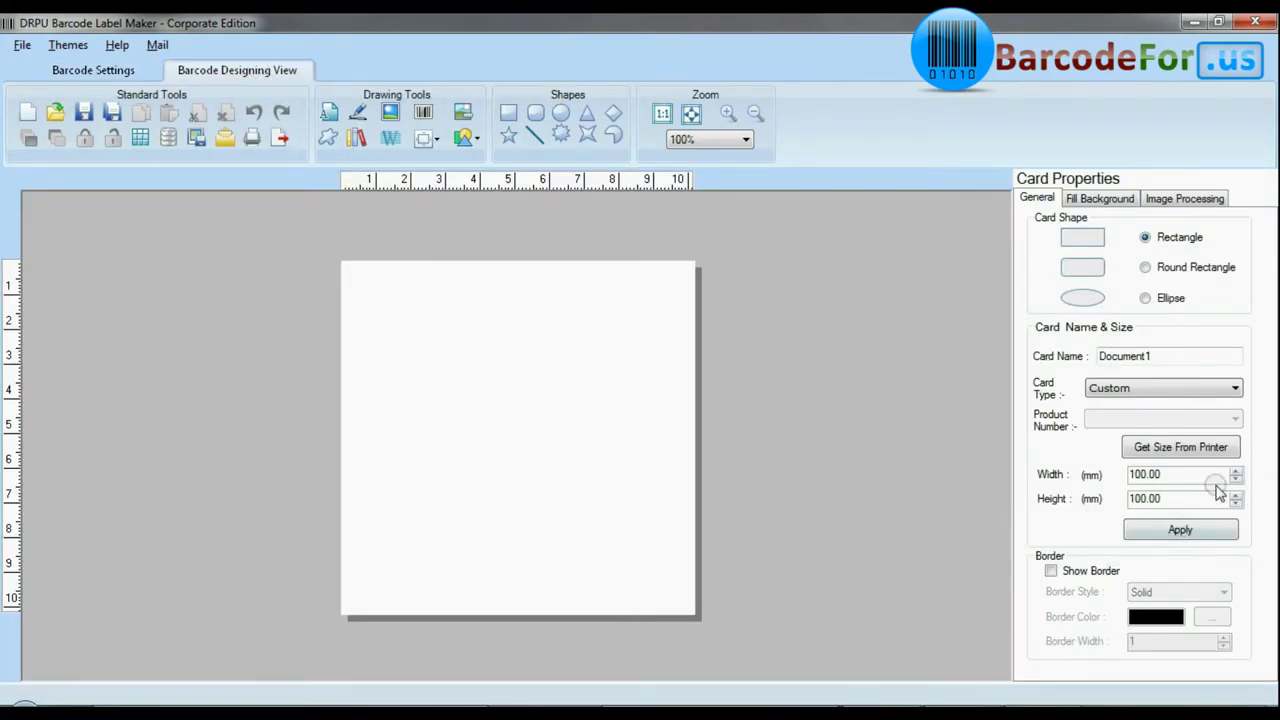
# Resize the card to 72 × 50 mm and give it a Round Rectangle shape
pyautogui.moveTo(1191, 474); pyautogui.dragTo(1051, 475)
pyautogui.write('72')
pyautogui.moveTo(1176, 498); pyautogui.dragTo(1097, 505)
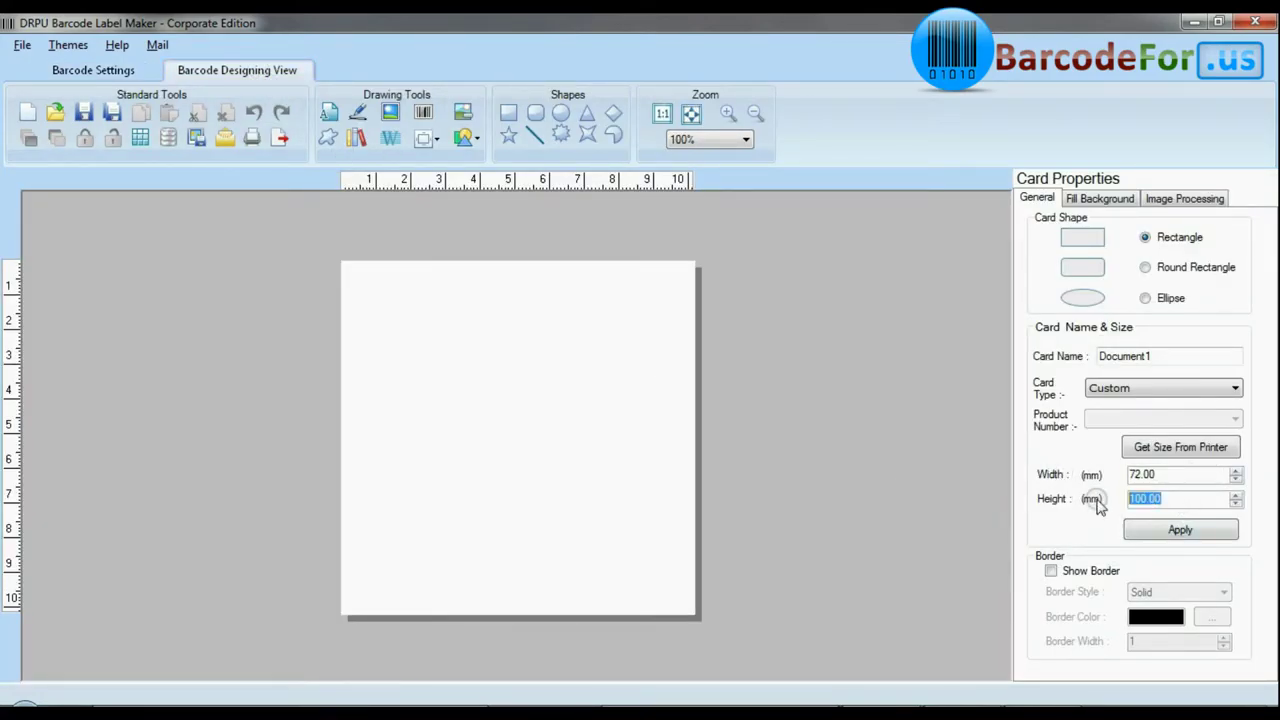
pyautogui.click(1160, 528)
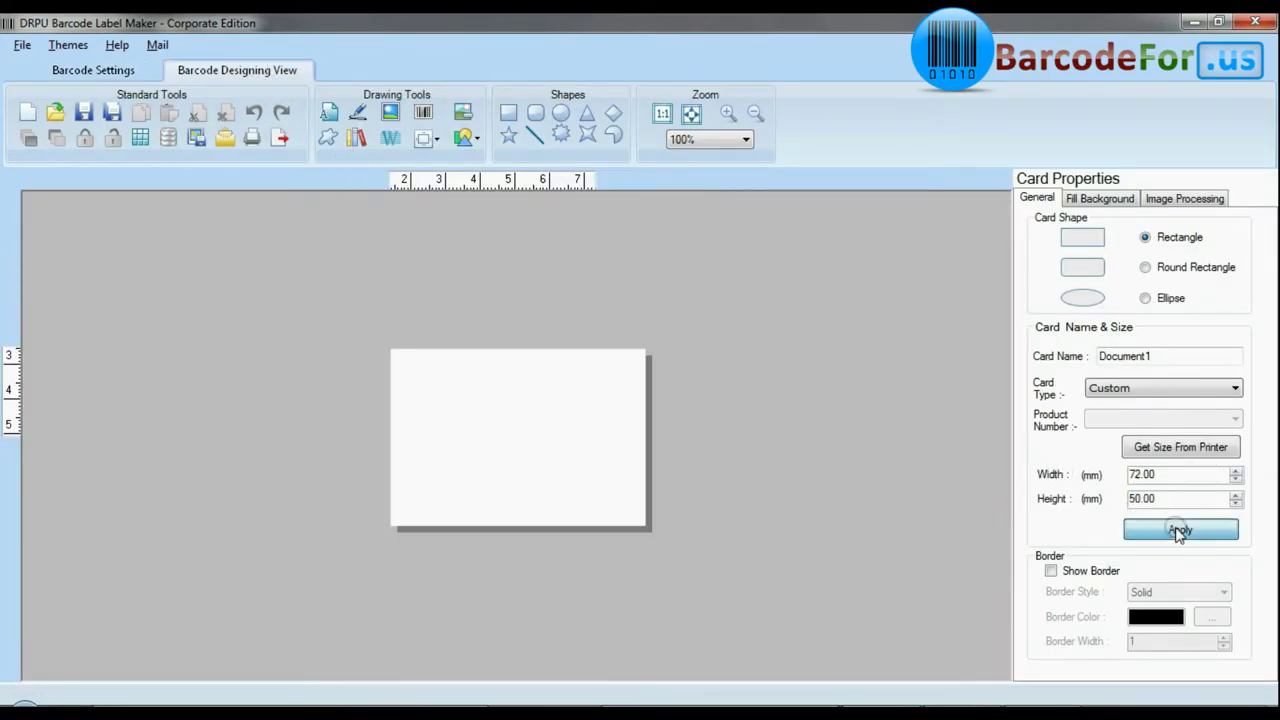
pyautogui.click(1145, 268)
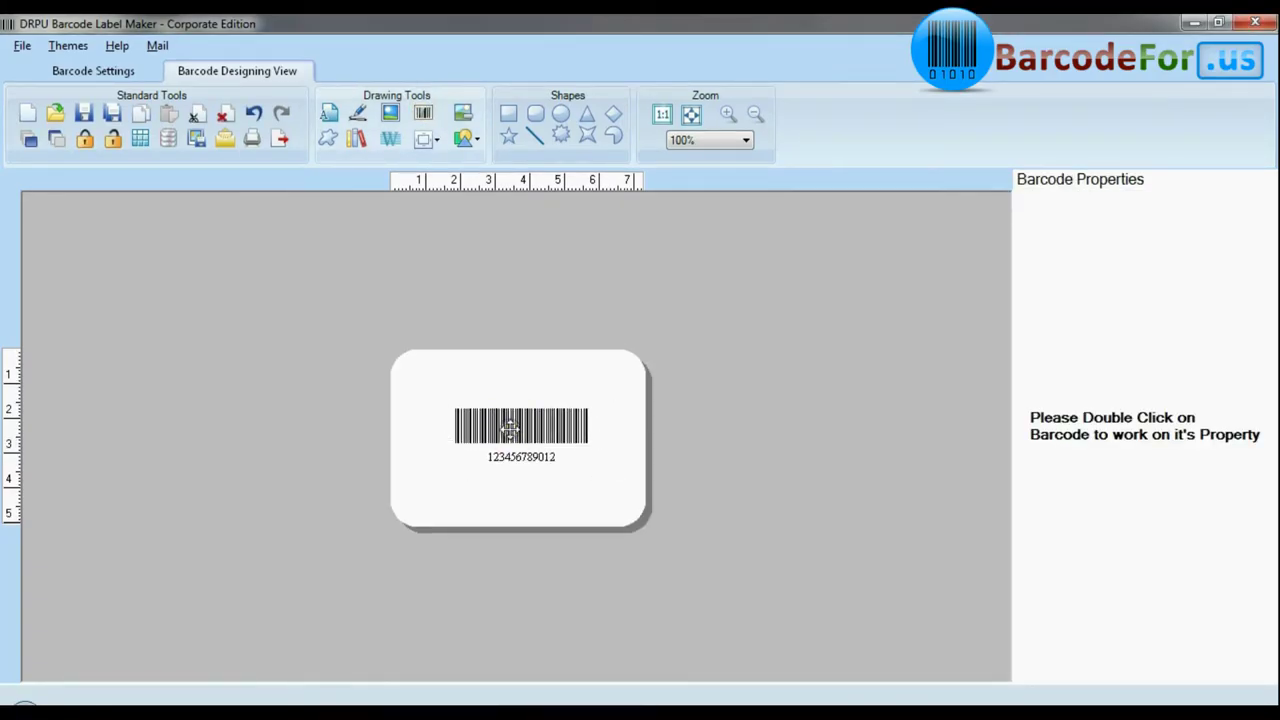
# Switch the label's barcode to the 2D Databar Limited Font
pyautogui.doubleClick(510, 428)
pyautogui.click(510, 133)
pyautogui.click(739, 133)
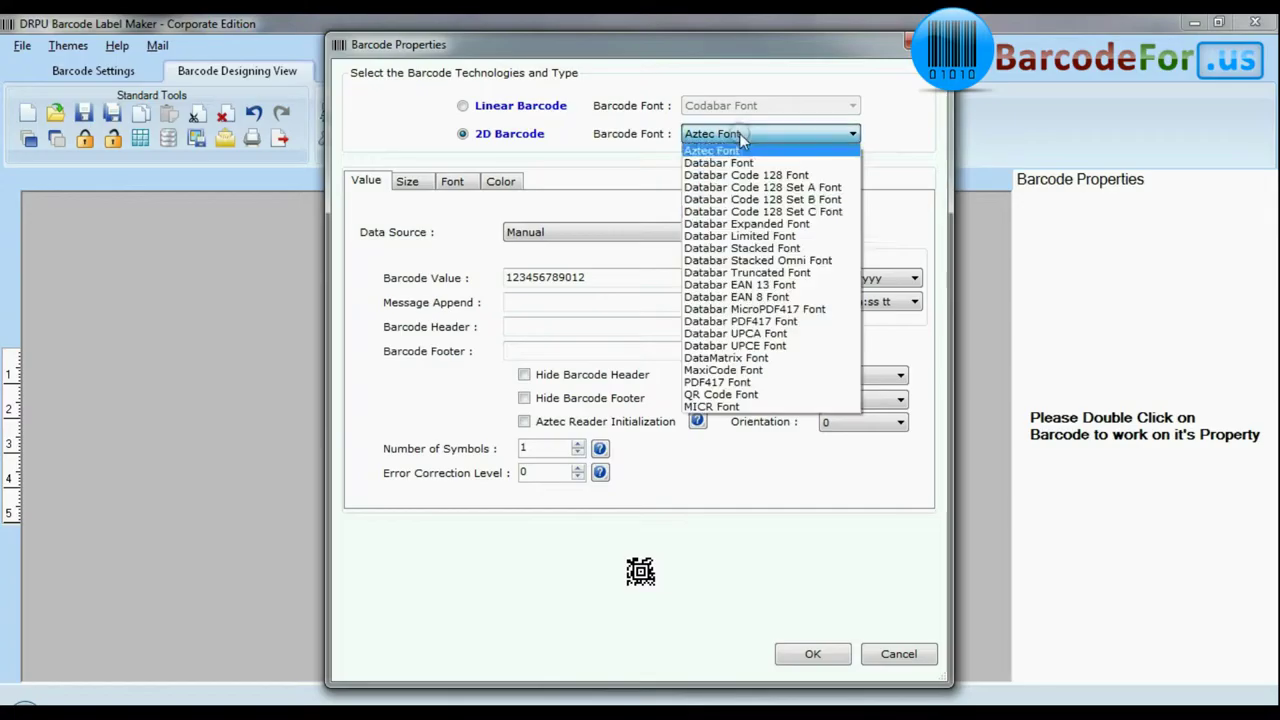
pyautogui.click(757, 236)
pyautogui.write('345344567443')
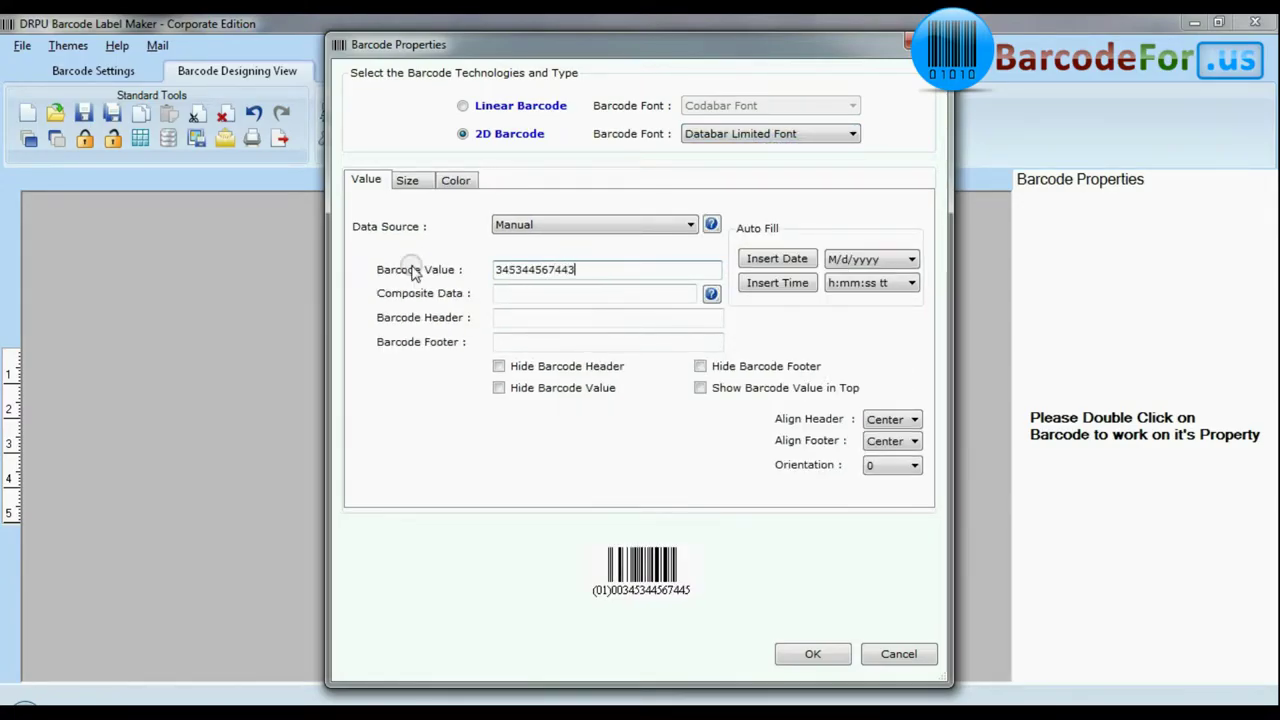
pyautogui.write('3')
pyautogui.click(545, 293)
pyautogui.write('2500006')
pyautogui.click(537, 317)
pyautogui.write('Databar')
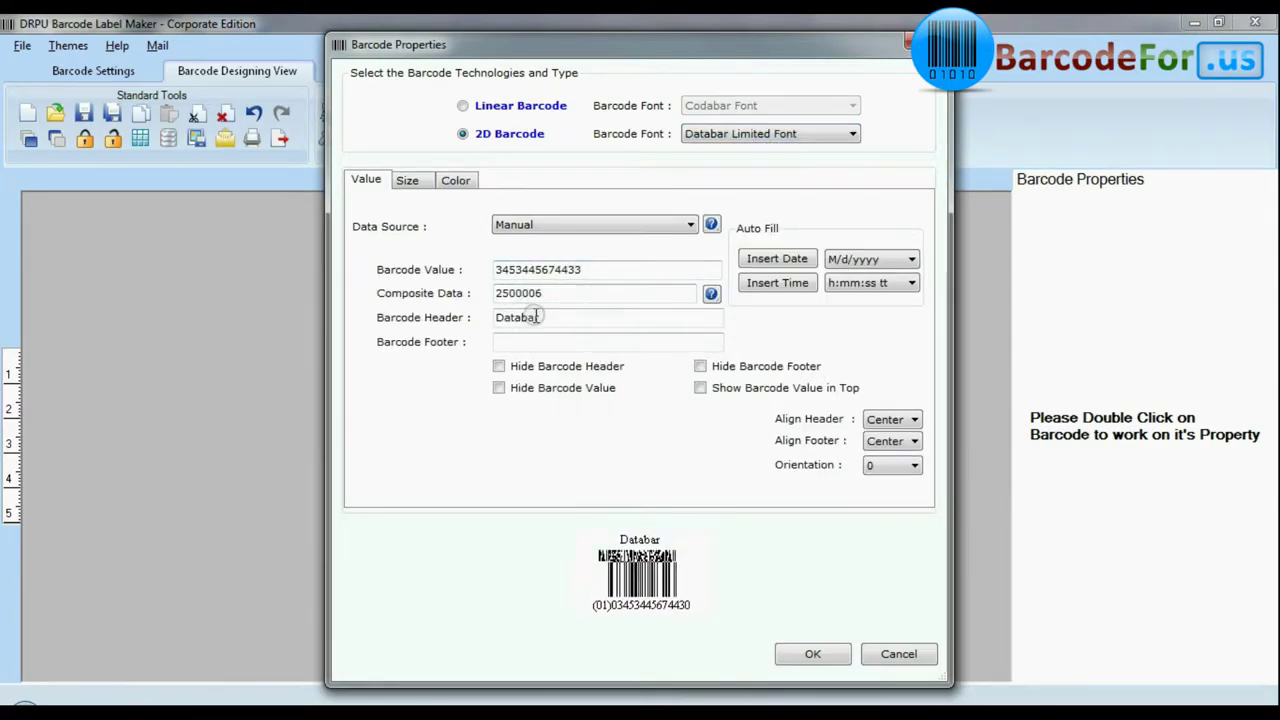
pyautogui.write('code Font')
pyautogui.click(549, 341)
pyautogui.write('Designed using DRPU Software')
# Hide the barcode value, keep orientation and grouping at 0, and raise X dimension to 0.06
pyautogui.click(499, 388)
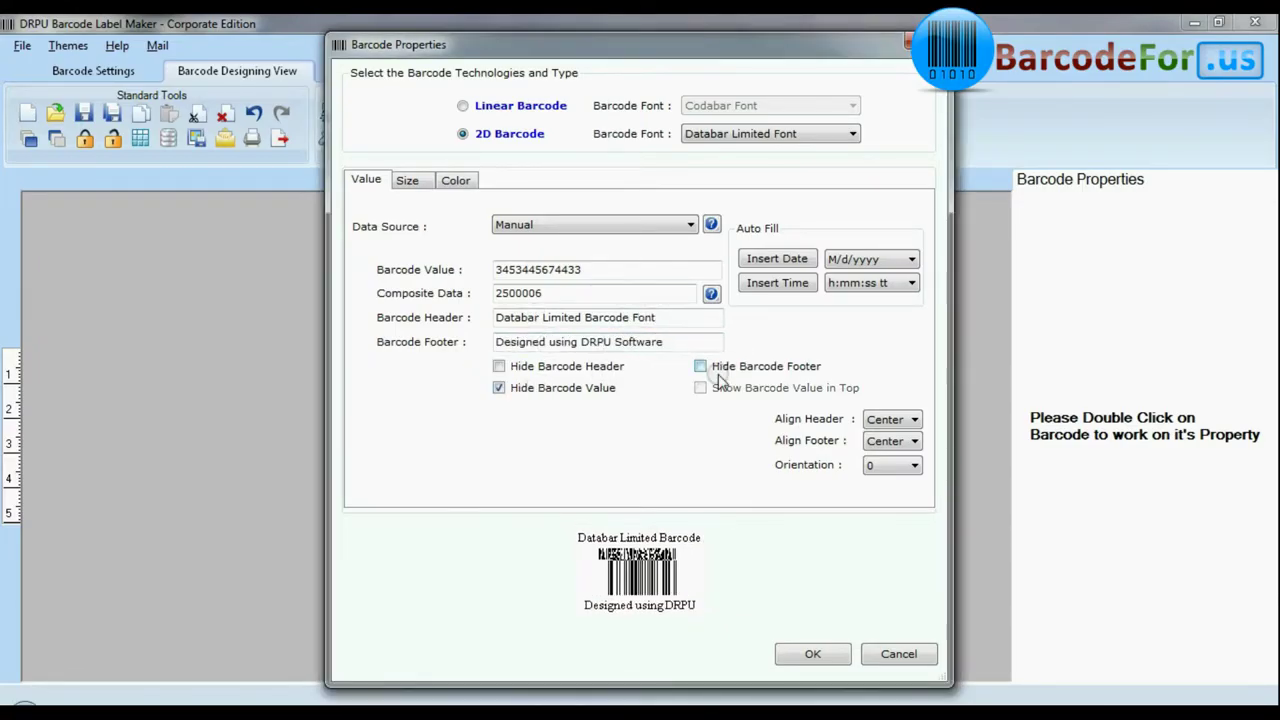
pyautogui.click(903, 466)
pyautogui.click(820, 489)
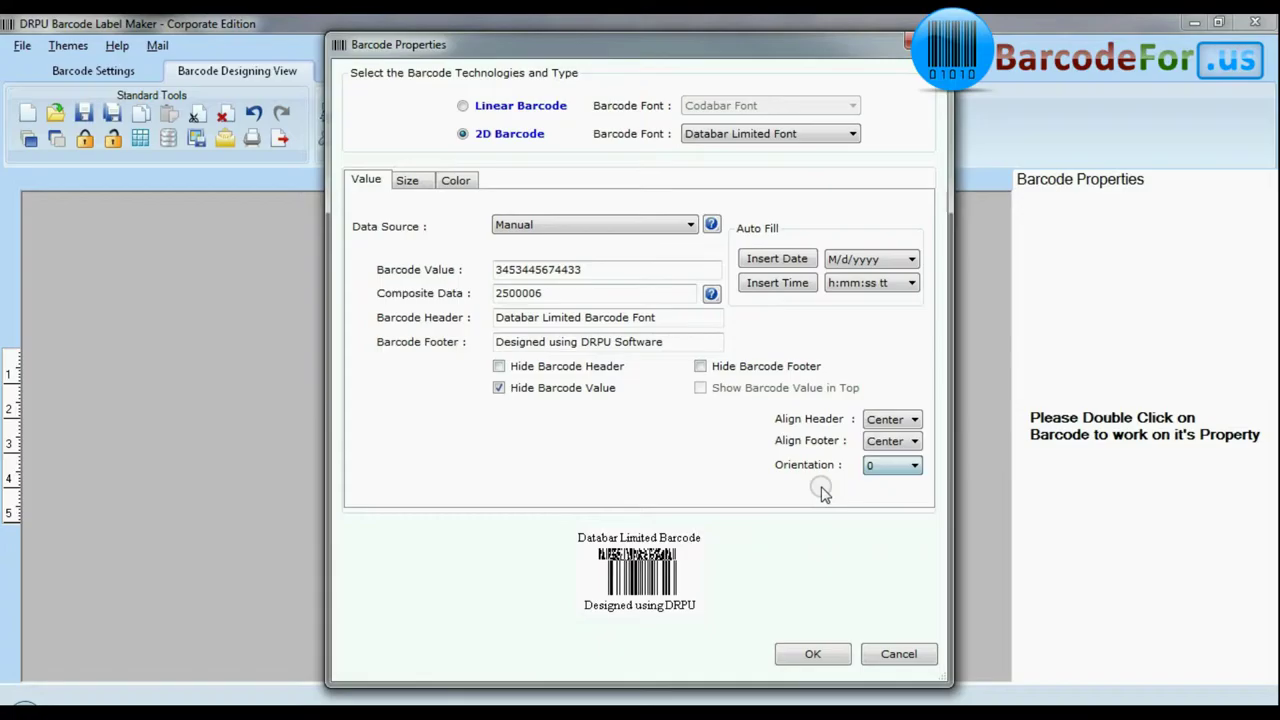
pyautogui.click(410, 185)
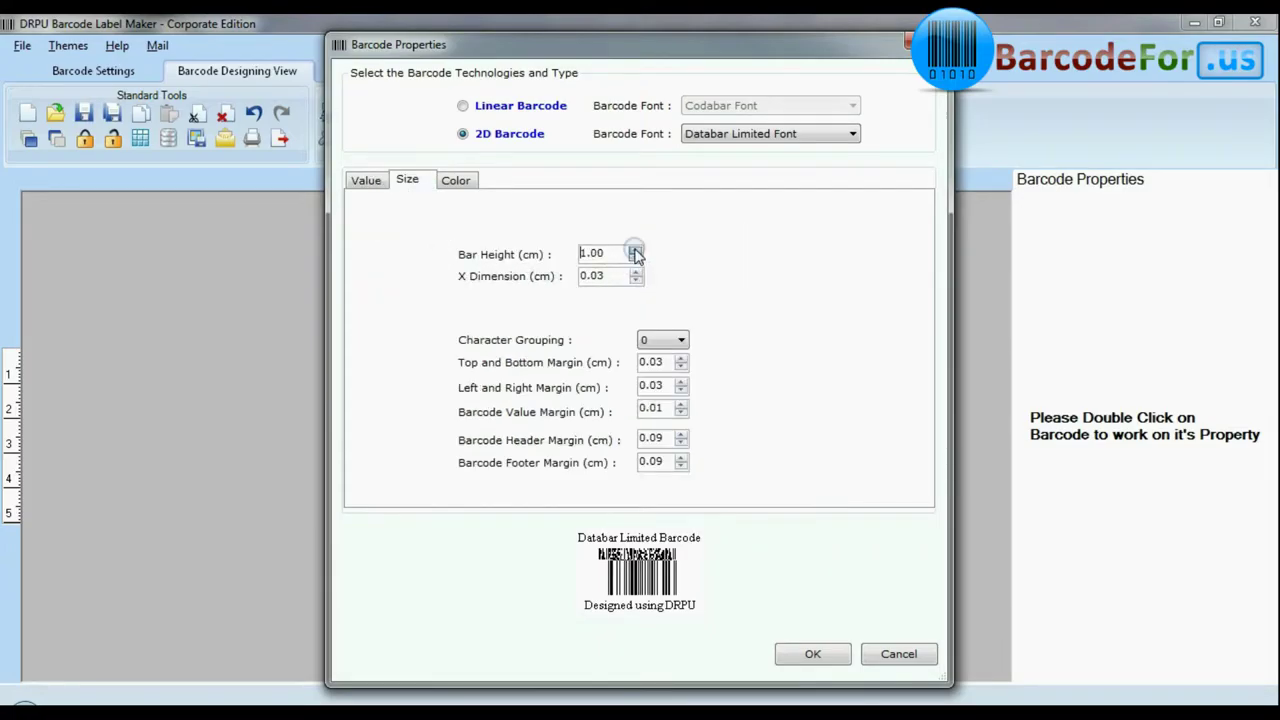
pyautogui.click(635, 272)
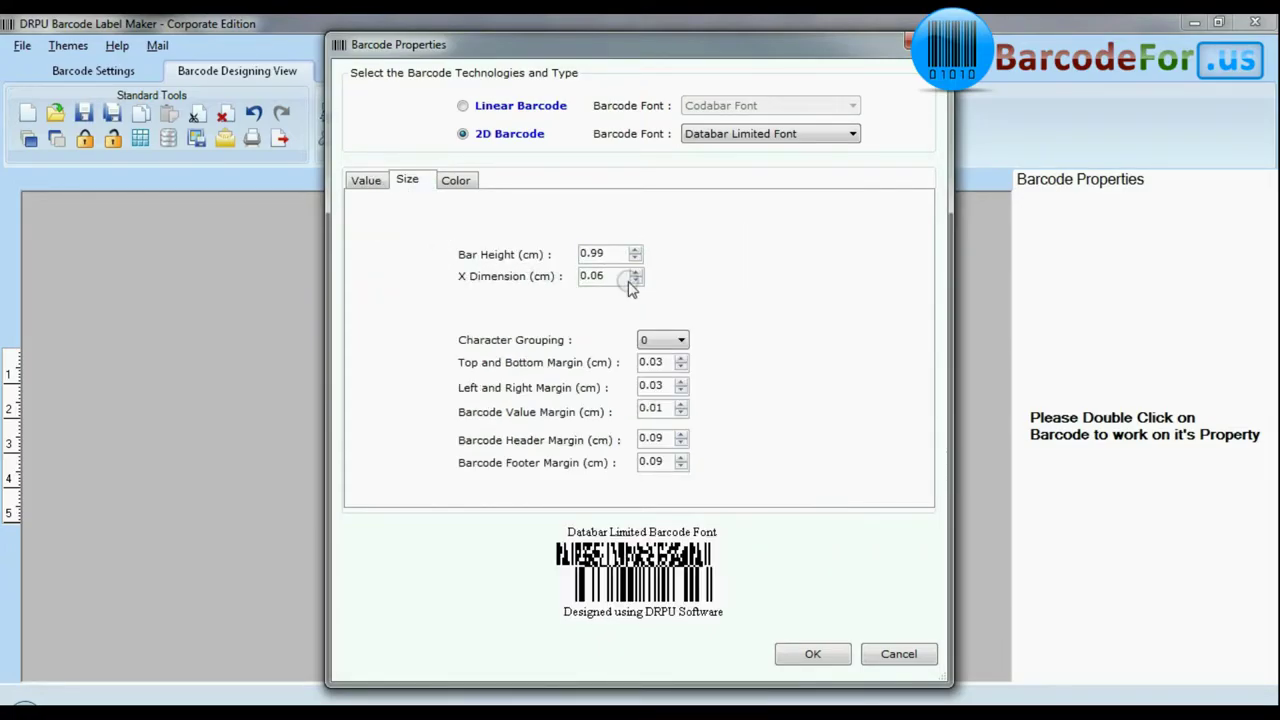
pyautogui.click(672, 342)
pyautogui.click(740, 338)
pyautogui.click(455, 180)
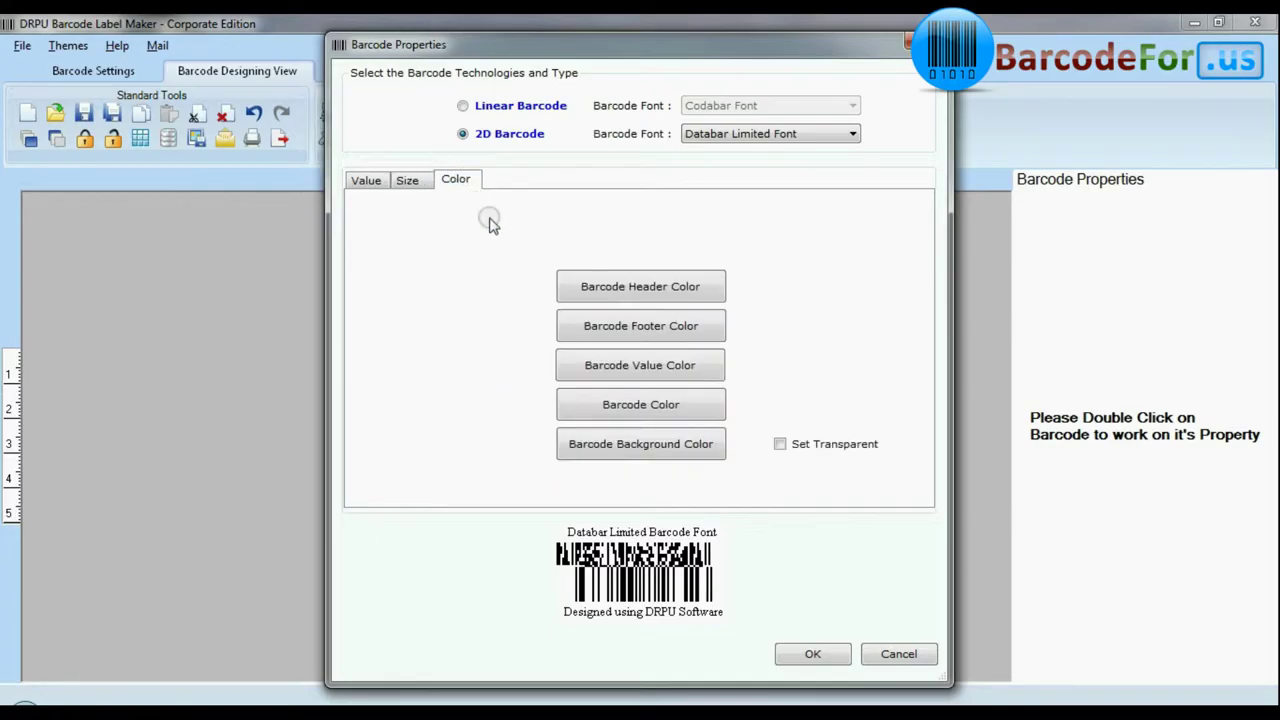
# Apply the barcode changes and add a small Aztec 2D code at the label's top-left corner
pyautogui.click(812, 654)
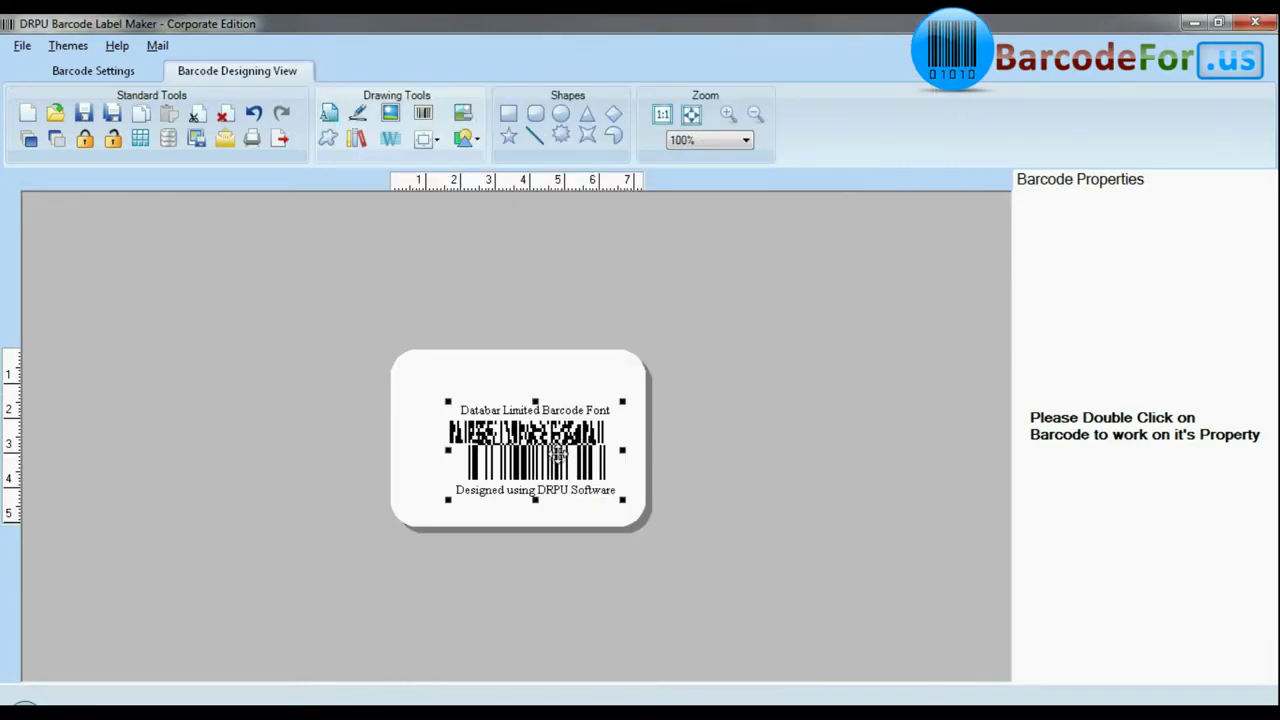
pyautogui.click(428, 366)
pyautogui.moveTo(491, 389); pyautogui.dragTo(453, 378)
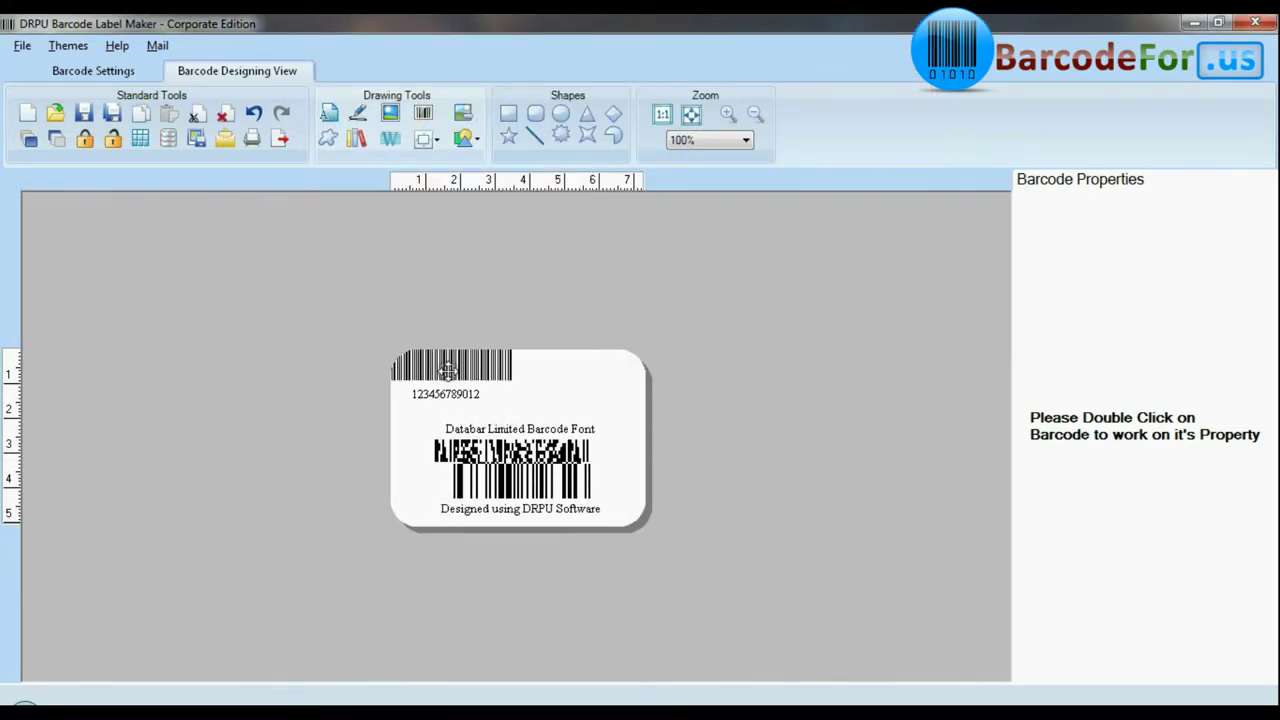
pyautogui.doubleClick(455, 375)
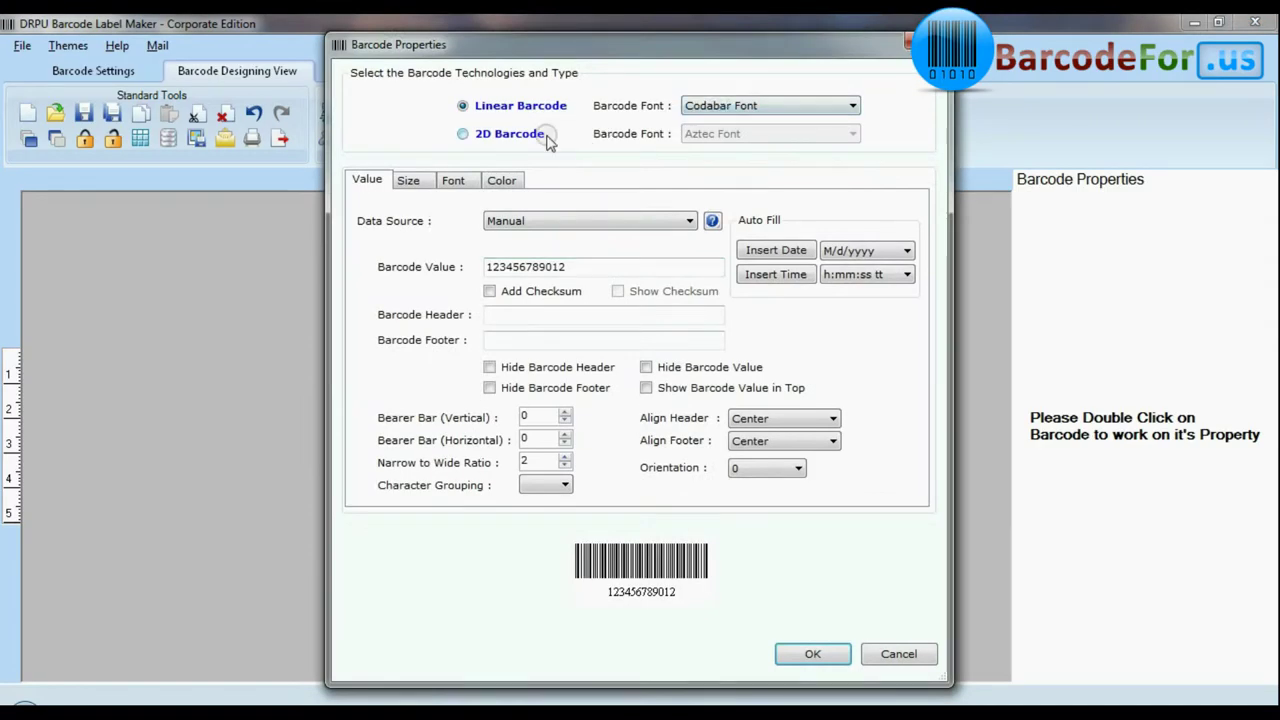
pyautogui.click(510, 133)
pyautogui.click(852, 133)
pyautogui.click(760, 142)
pyautogui.click(812, 654)
pyautogui.moveTo(404, 372); pyautogui.dragTo(430, 385)
# Add the text 'Sample of:' beside the code and make it bold, size 14
pyautogui.click(329, 112)
pyautogui.moveTo(517, 428); pyautogui.dragTo(515, 384)
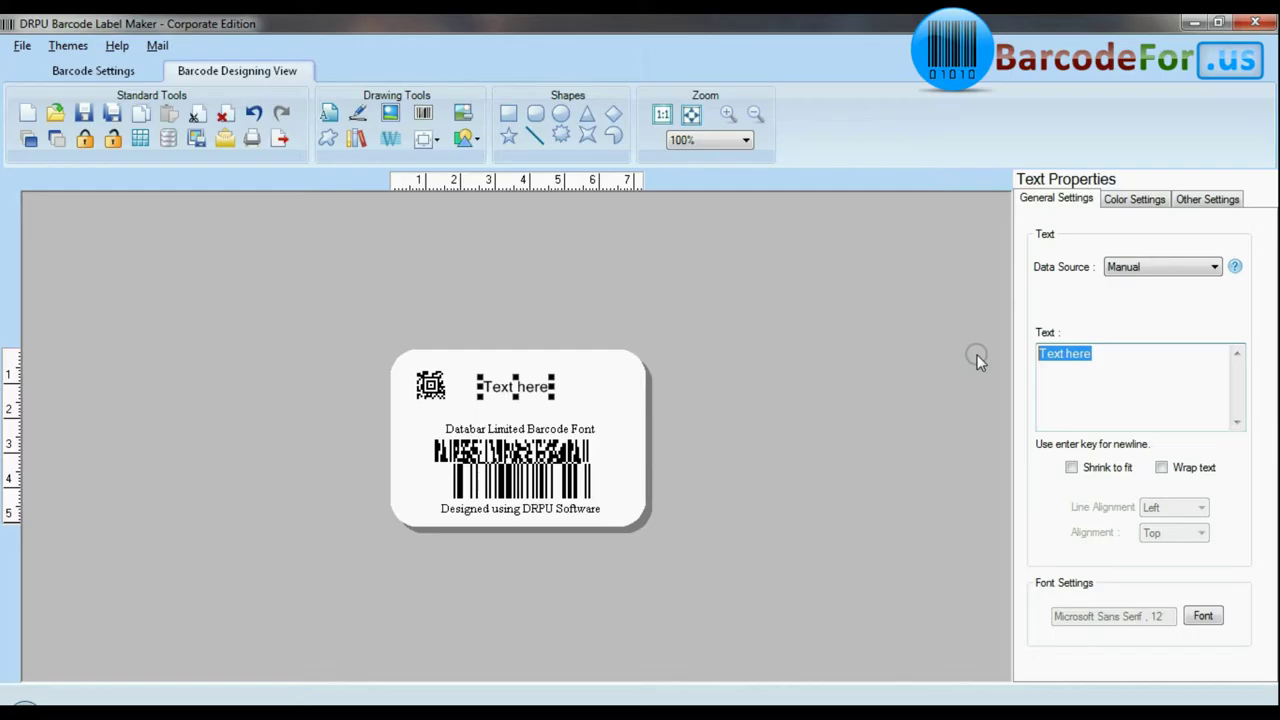
pyautogui.write('Sample of:')
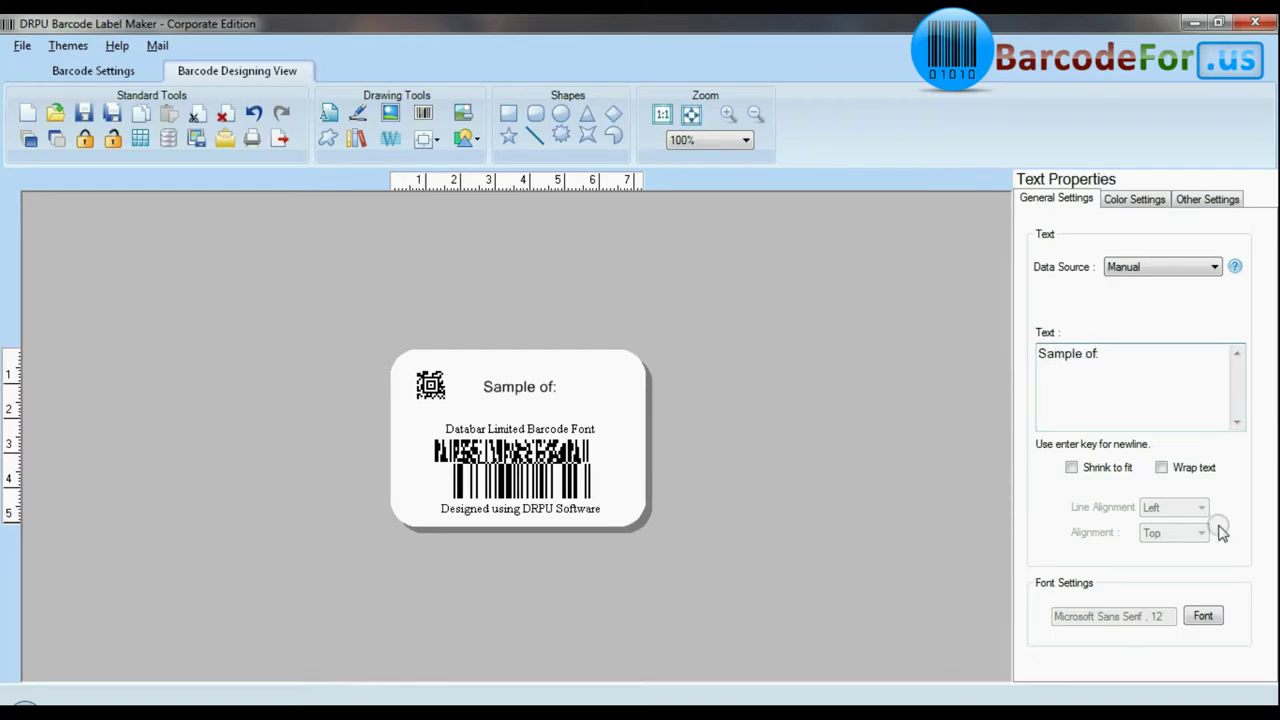
pyautogui.click(1203, 616)
pyautogui.click(613, 249)
pyautogui.click(713, 221)
# Apply the bold font, then browse picture, background, shape library and watermark options without changes
pyautogui.click(790, 195)
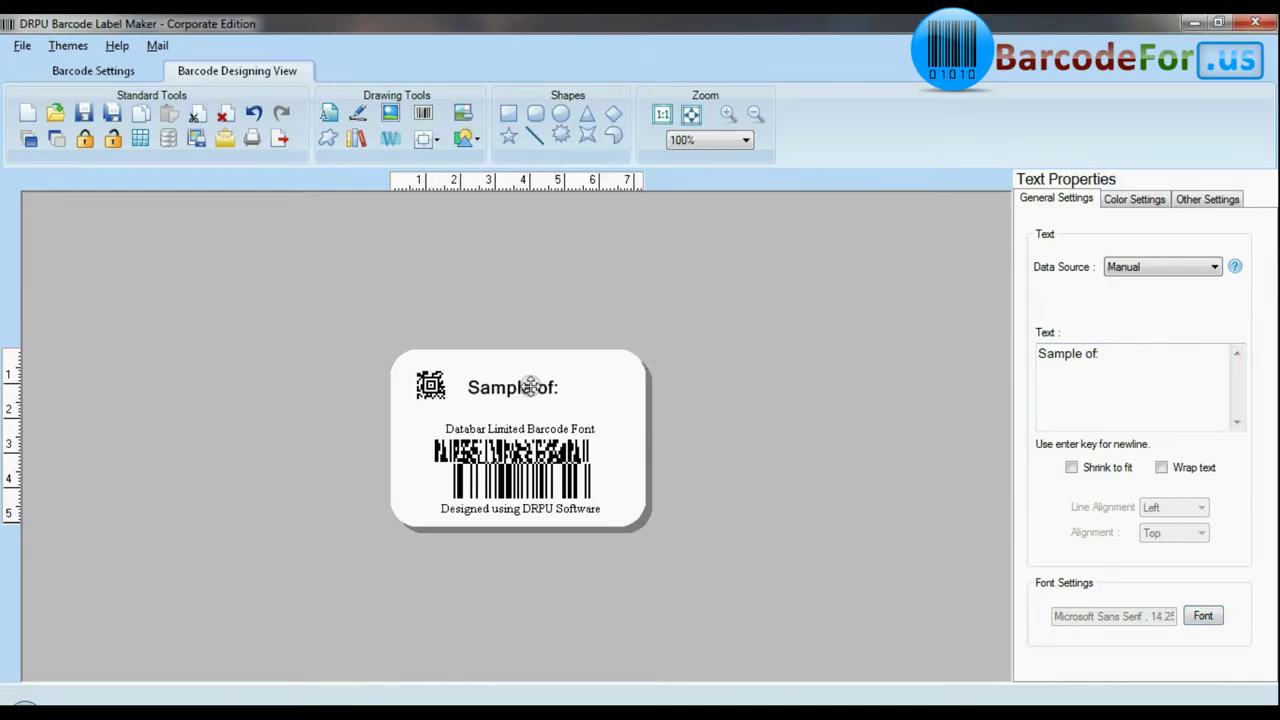
pyautogui.click(391, 117)
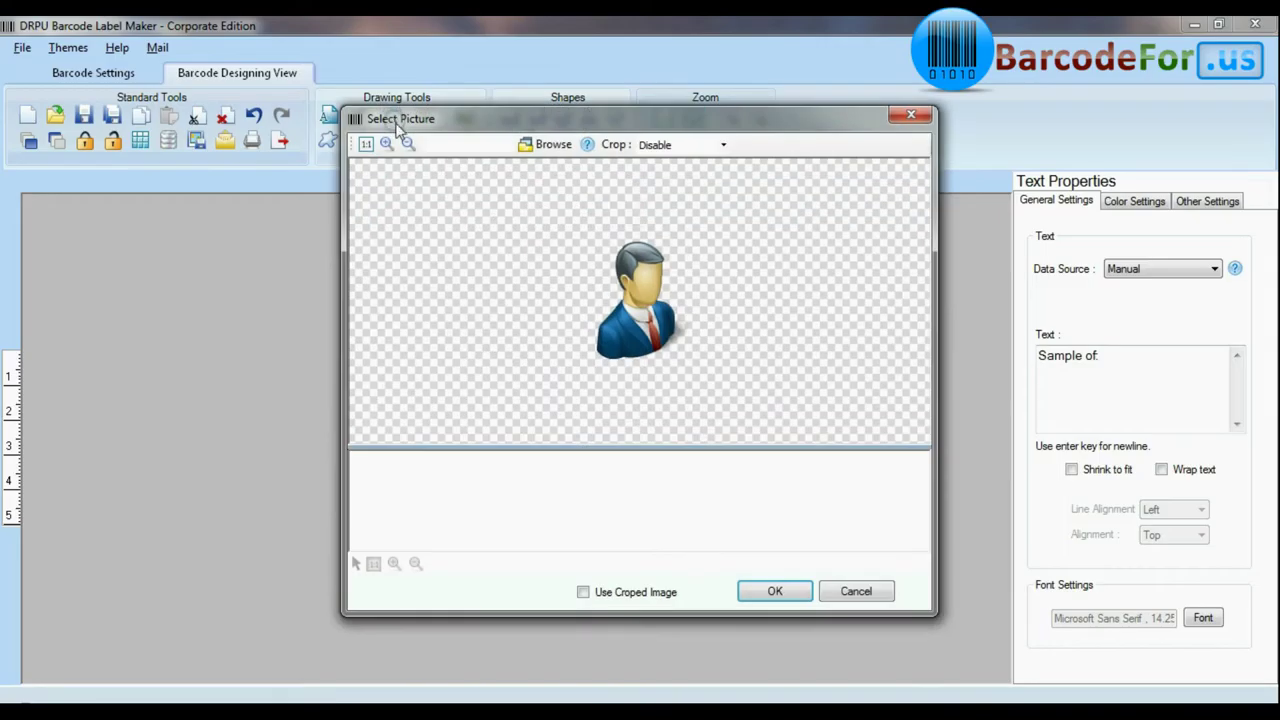
pyautogui.click(833, 593)
pyautogui.click(452, 141)
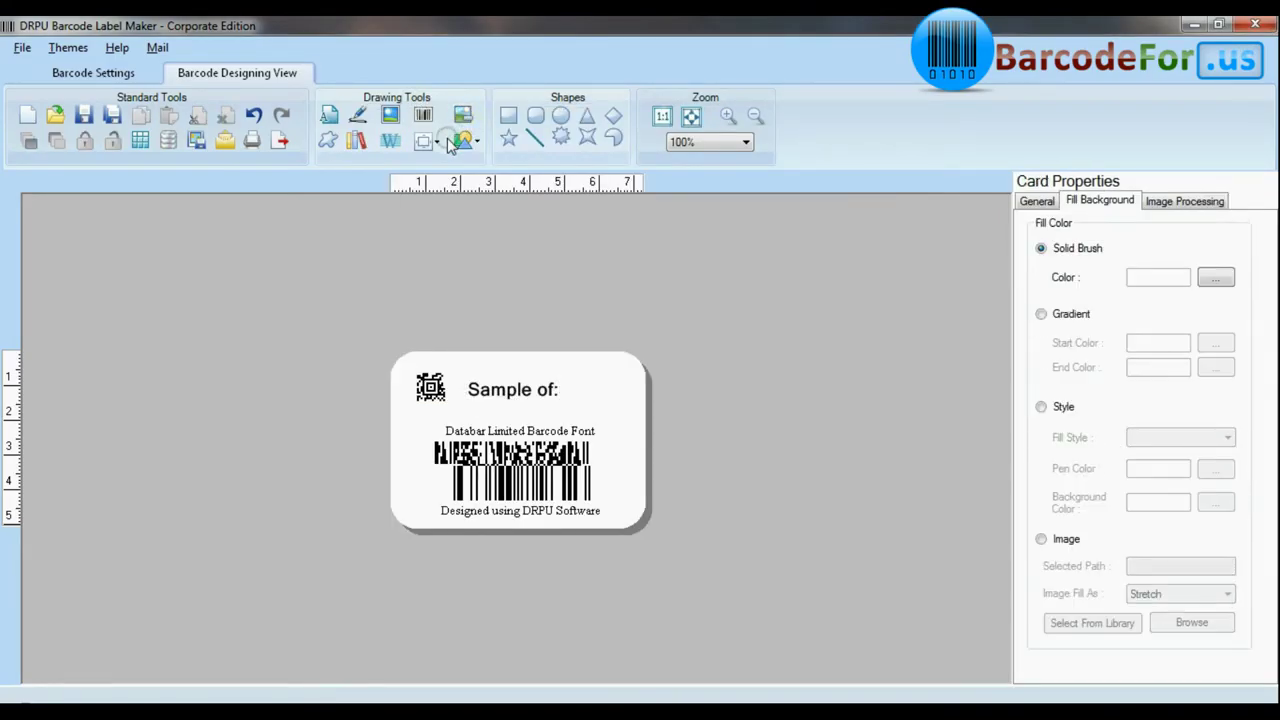
pyautogui.click(352, 141)
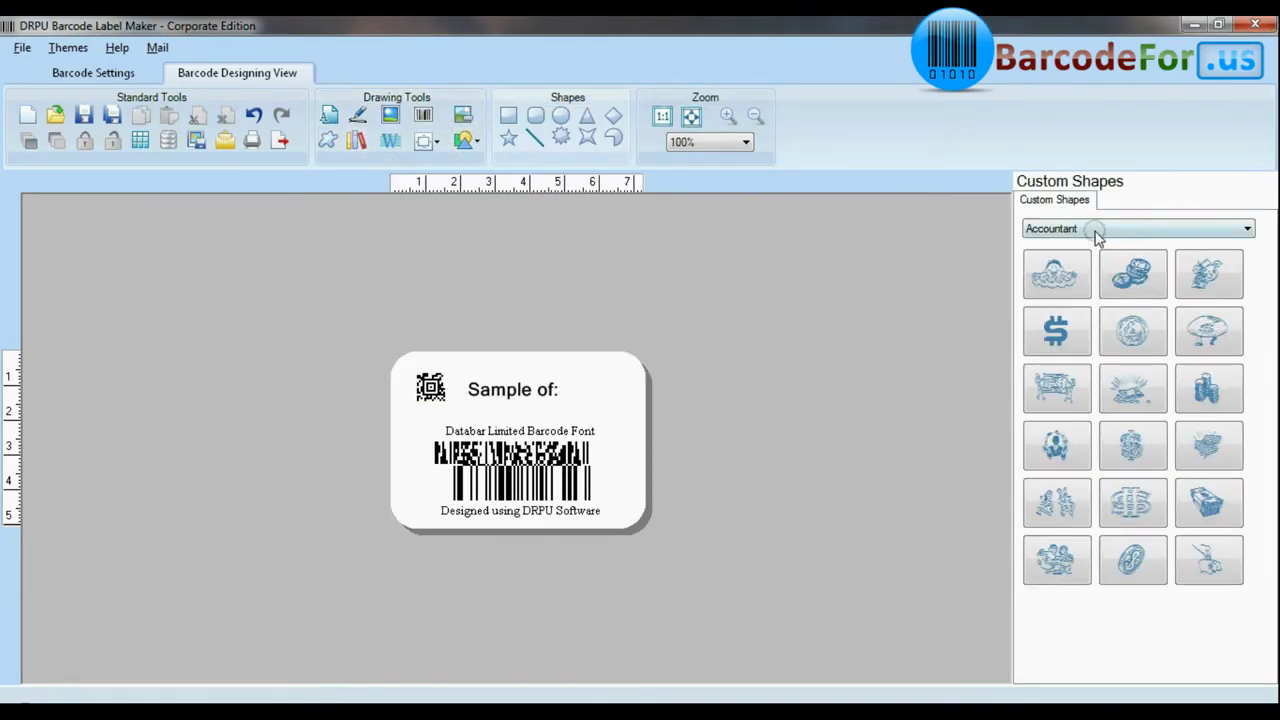
pyautogui.click(1097, 230)
pyautogui.click(1089, 289)
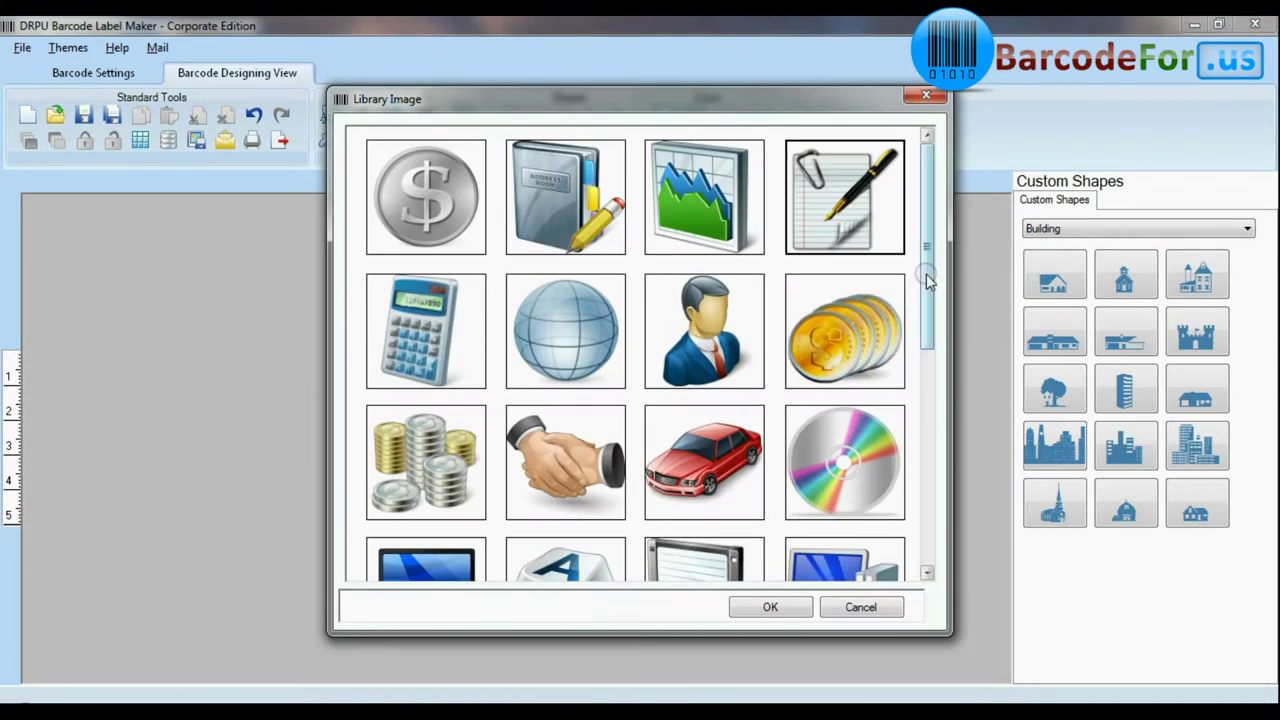
pyautogui.moveTo(929, 277)
pyautogui.mouseDown()
pyautogui.moveTo(929, 537)
pyautogui.moveTo(940, 287)
pyautogui.mouseUp()
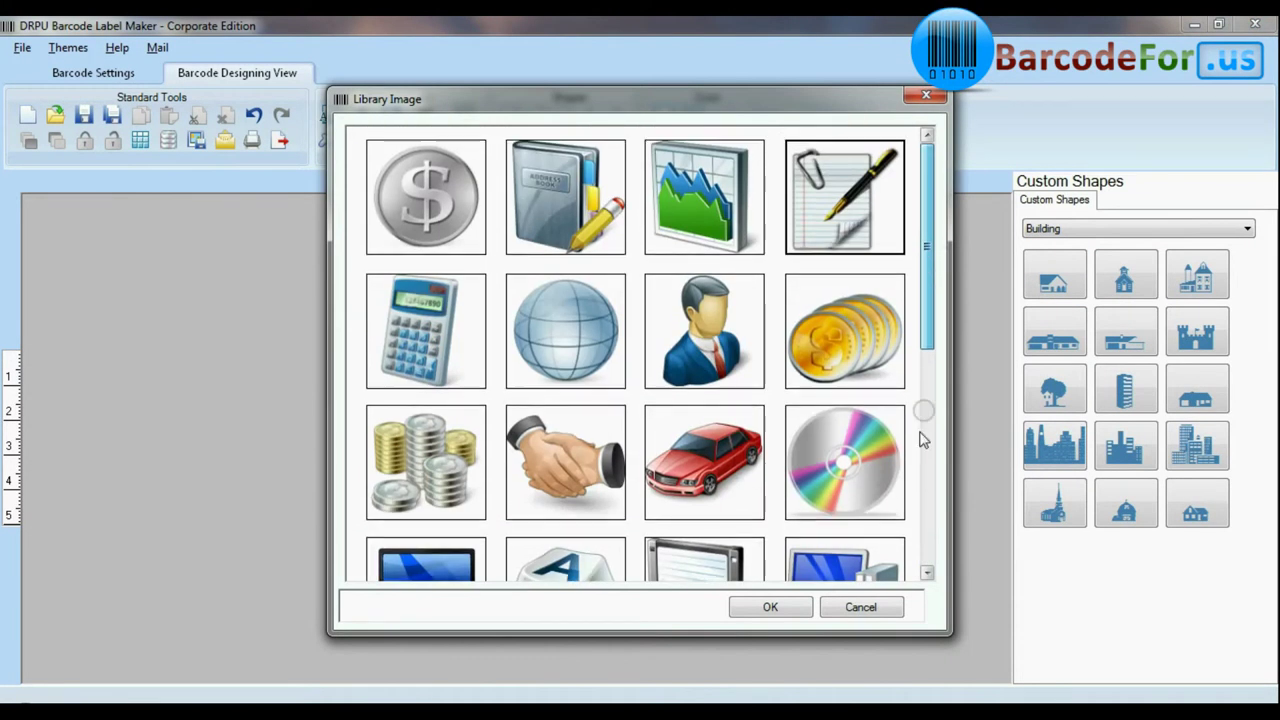
pyautogui.click(860, 607)
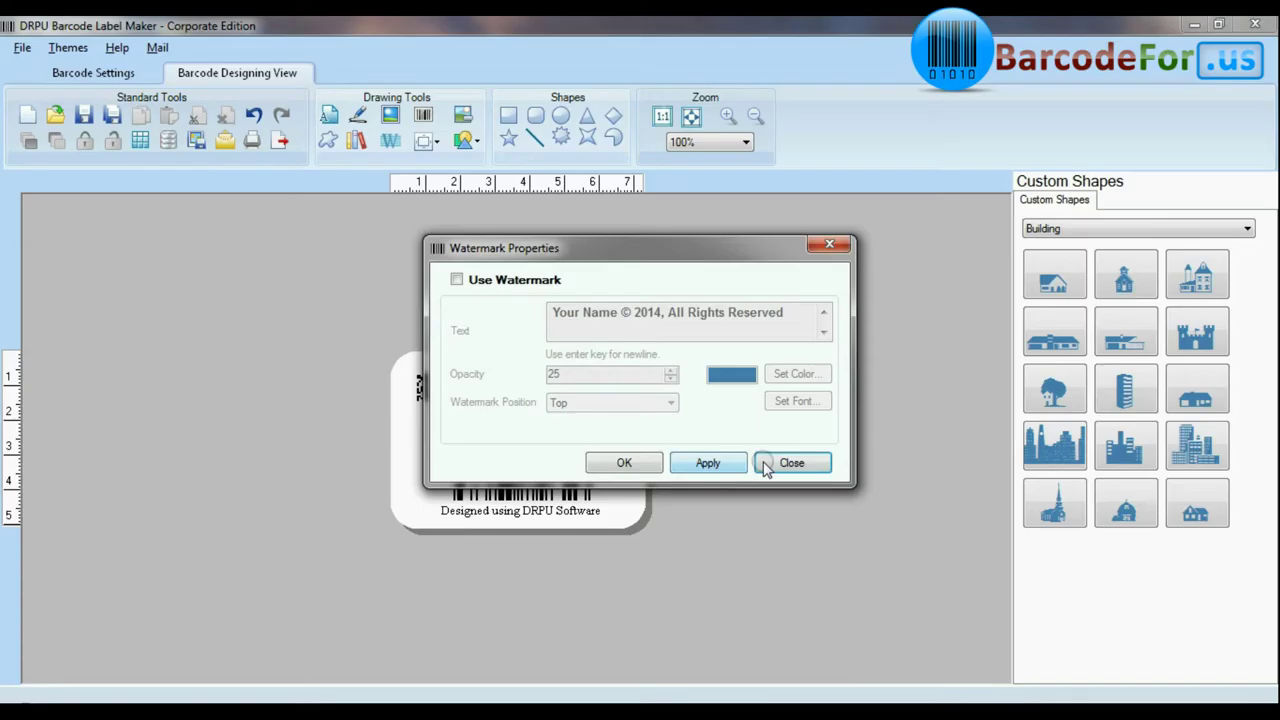
pyautogui.click(765, 463)
# Draw a rectangle framing the QR code at the label's top-left
pyautogui.click(428, 141)
pyautogui.click(466, 141)
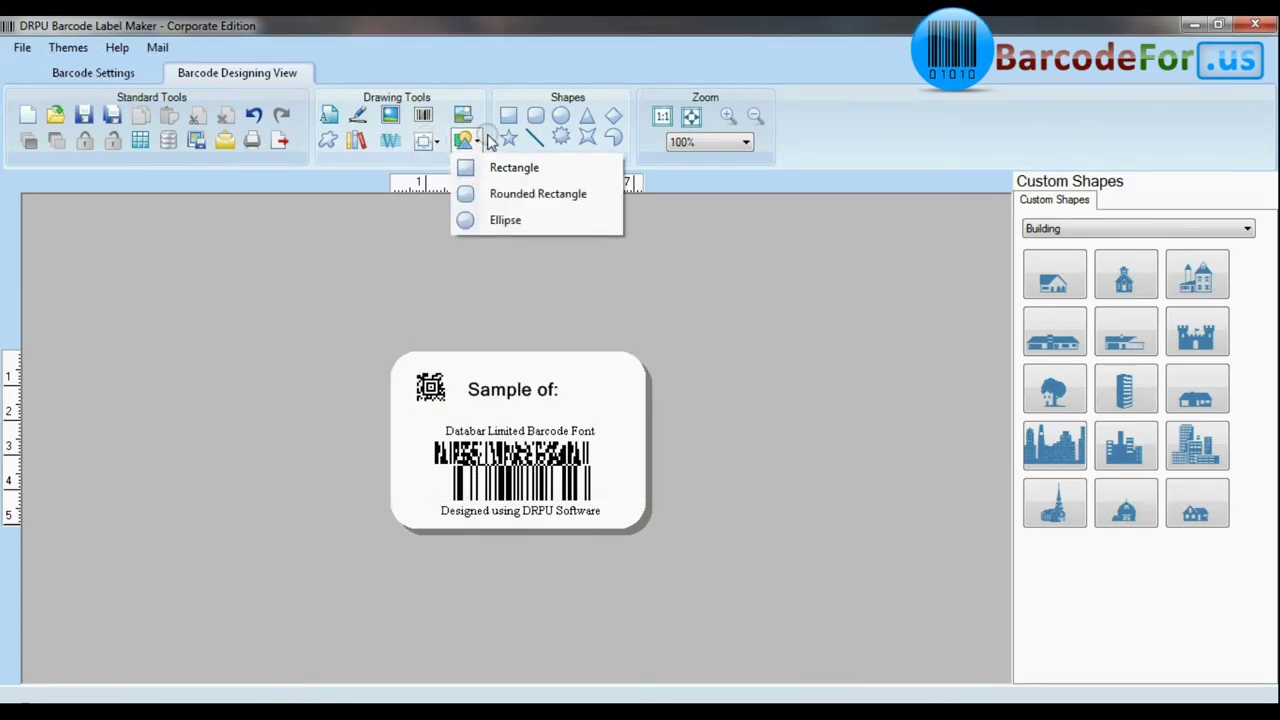
pyautogui.click(491, 166)
pyautogui.moveTo(470, 388); pyautogui.dragTo(568, 490)
pyautogui.moveTo(519, 426); pyautogui.dragTo(440, 395)
# Generate series List 1 with prefix ABC, suffix SA, numbered 1 to 25 (ABC1SA–ABC25SA)
pyautogui.click(168, 141)
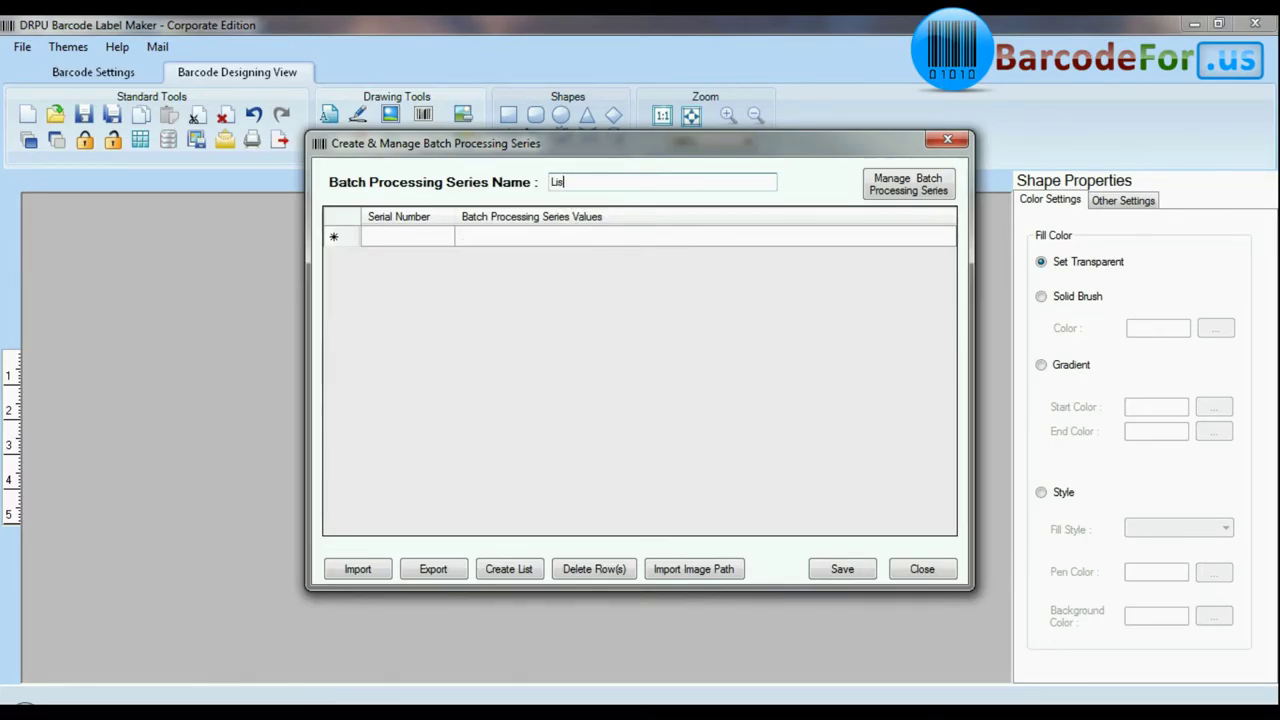
pyautogui.click(517, 563)
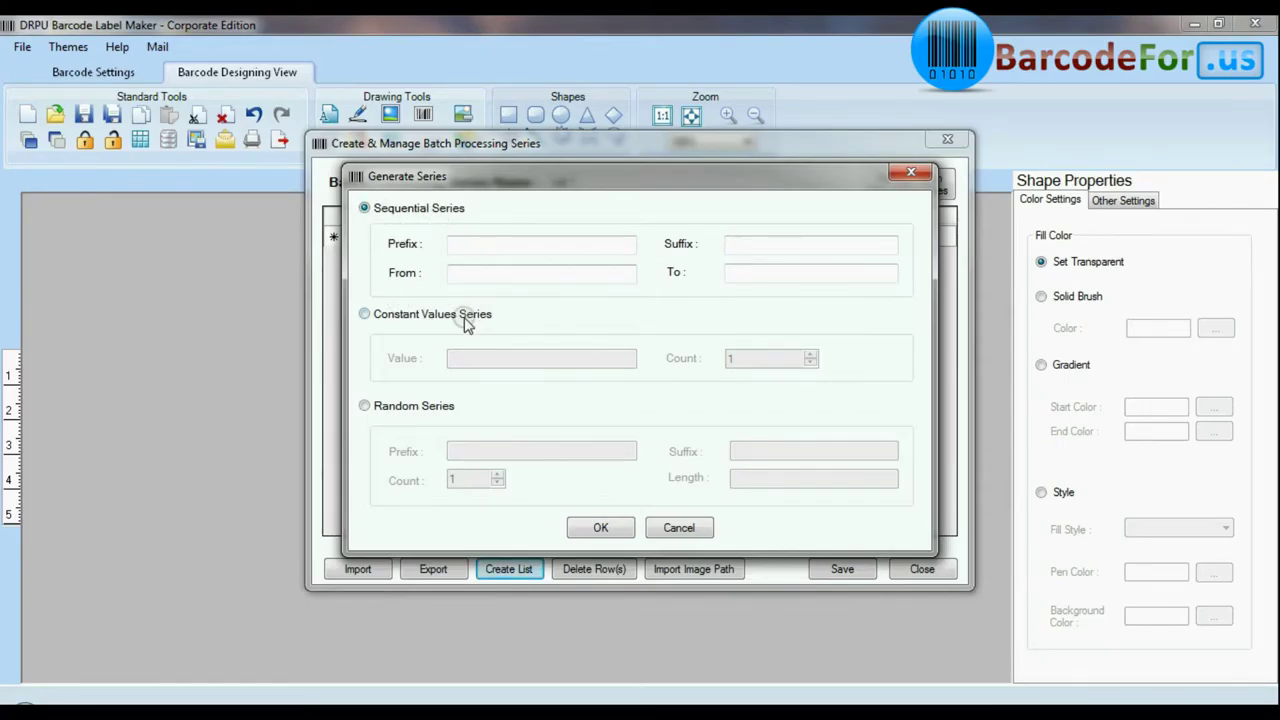
pyautogui.click(480, 246)
pyautogui.write('ABC')
pyautogui.click(737, 246)
pyautogui.write('SA')
pyautogui.click(507, 277)
pyautogui.write('1')
pyautogui.click(750, 276)
pyautogui.write('25')
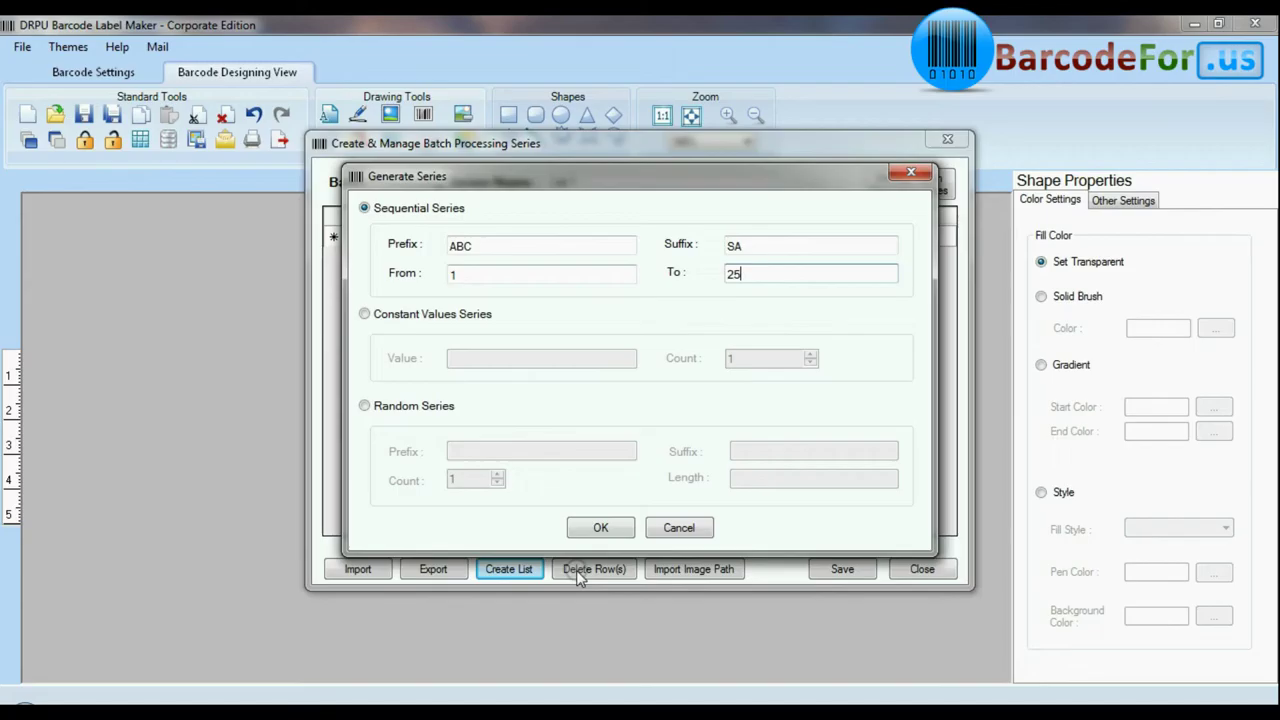
pyautogui.press('Return')
pyautogui.scroll(-4, 480, 525)
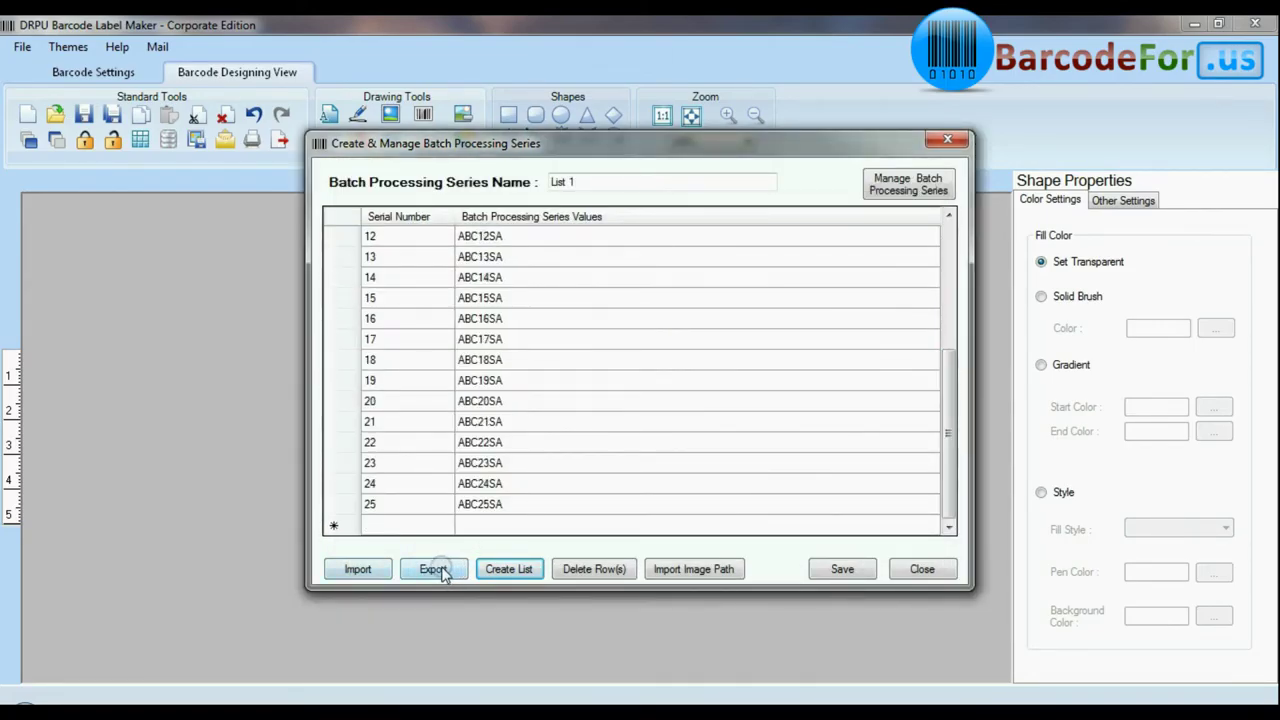
pyautogui.click(928, 569)
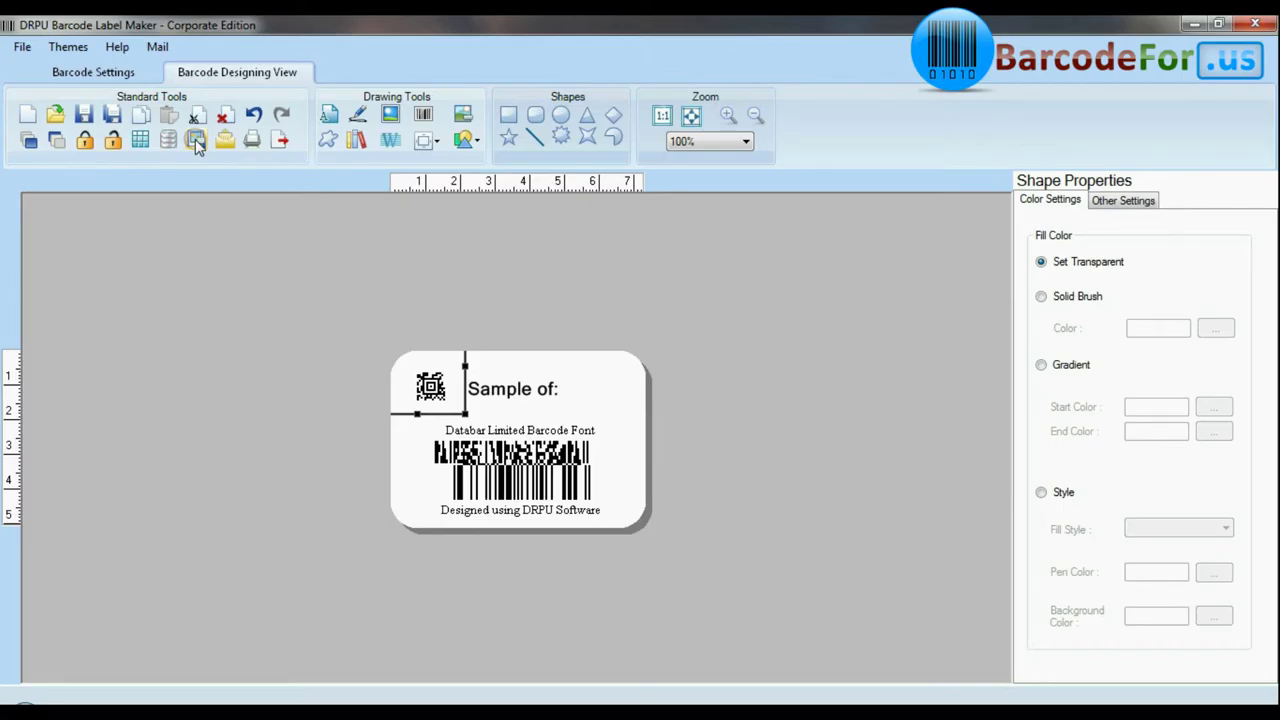
# Review the Export Card format and DPI options, close without exporting, and bring up print settings
pyautogui.click(195, 139)
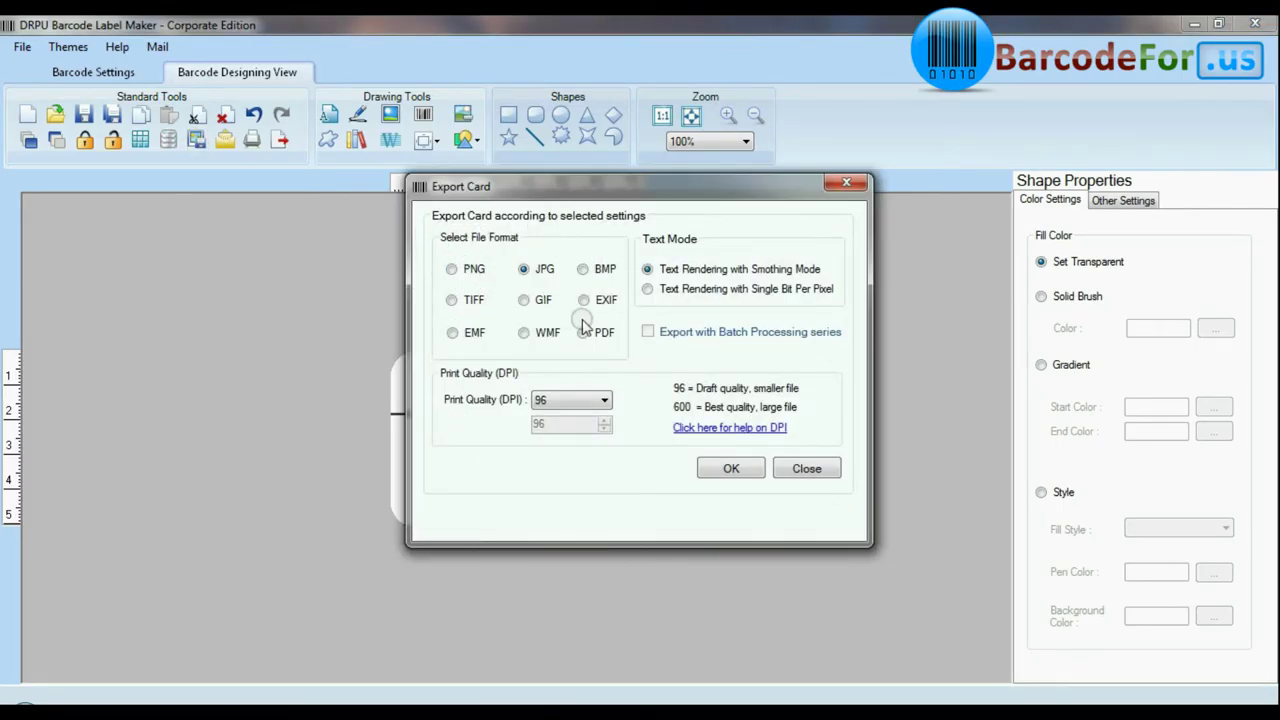
pyautogui.click(793, 470)
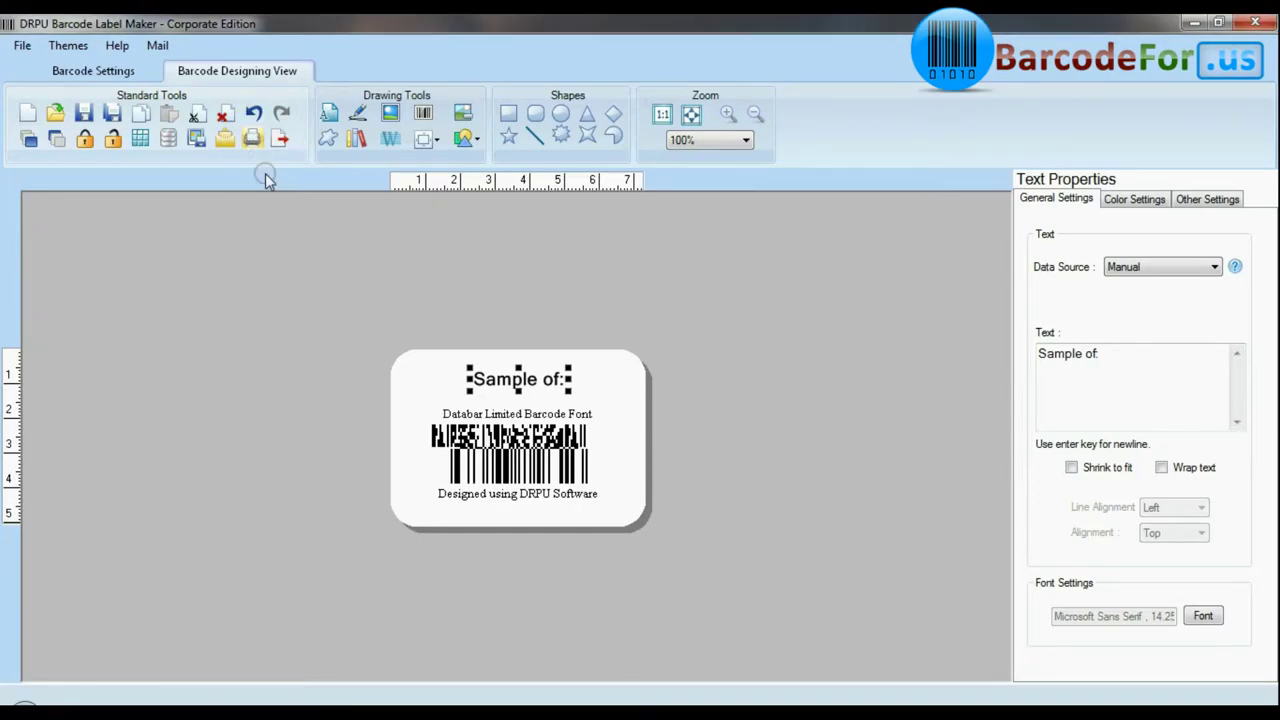
pyautogui.hotkey('ctrl', 'p')
# Choose Pre Define Label Stock and try Avery A4 products 2563 and 4831
pyautogui.click(372, 155)
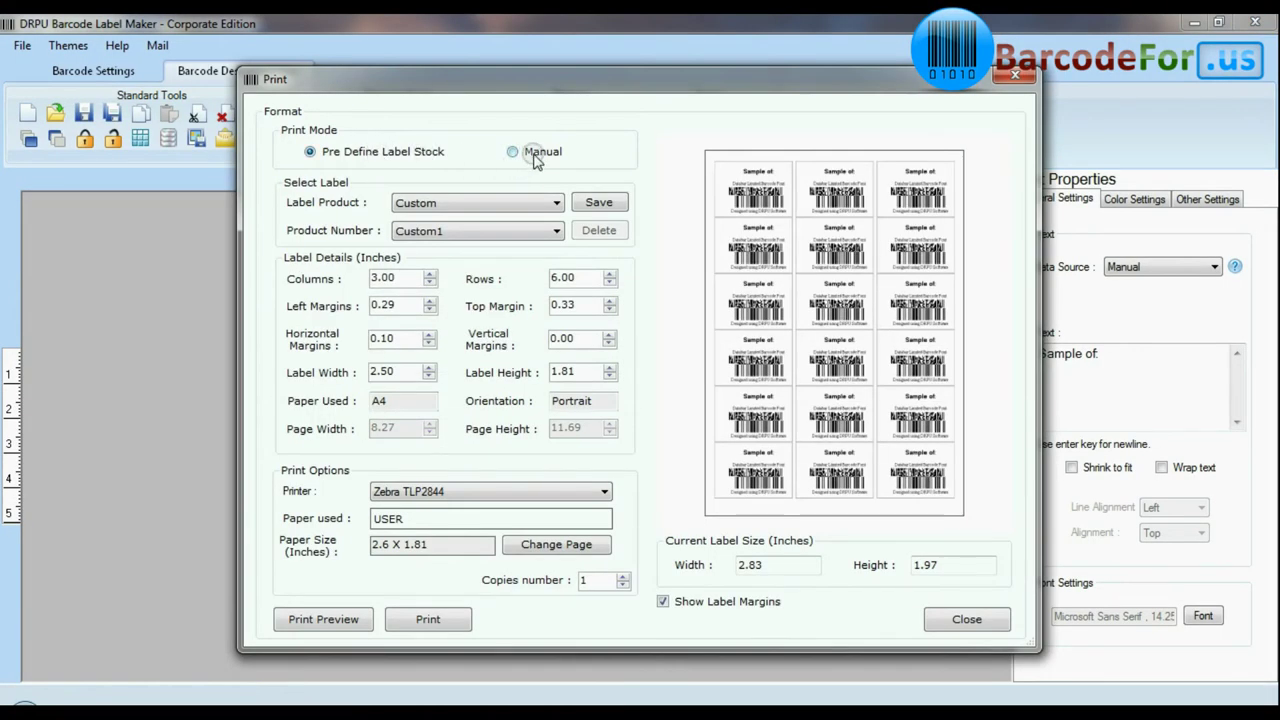
pyautogui.click(536, 158)
pyautogui.click(363, 155)
pyautogui.click(444, 204)
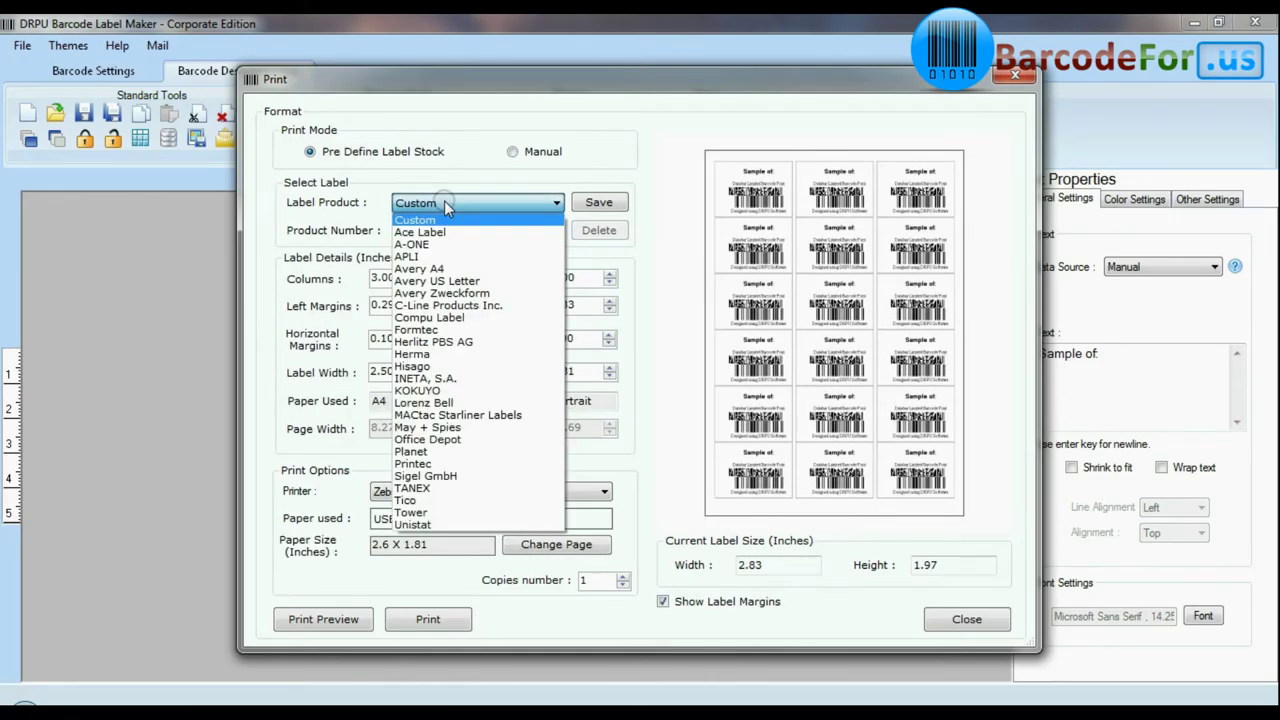
pyautogui.click(456, 268)
pyautogui.click(477, 234)
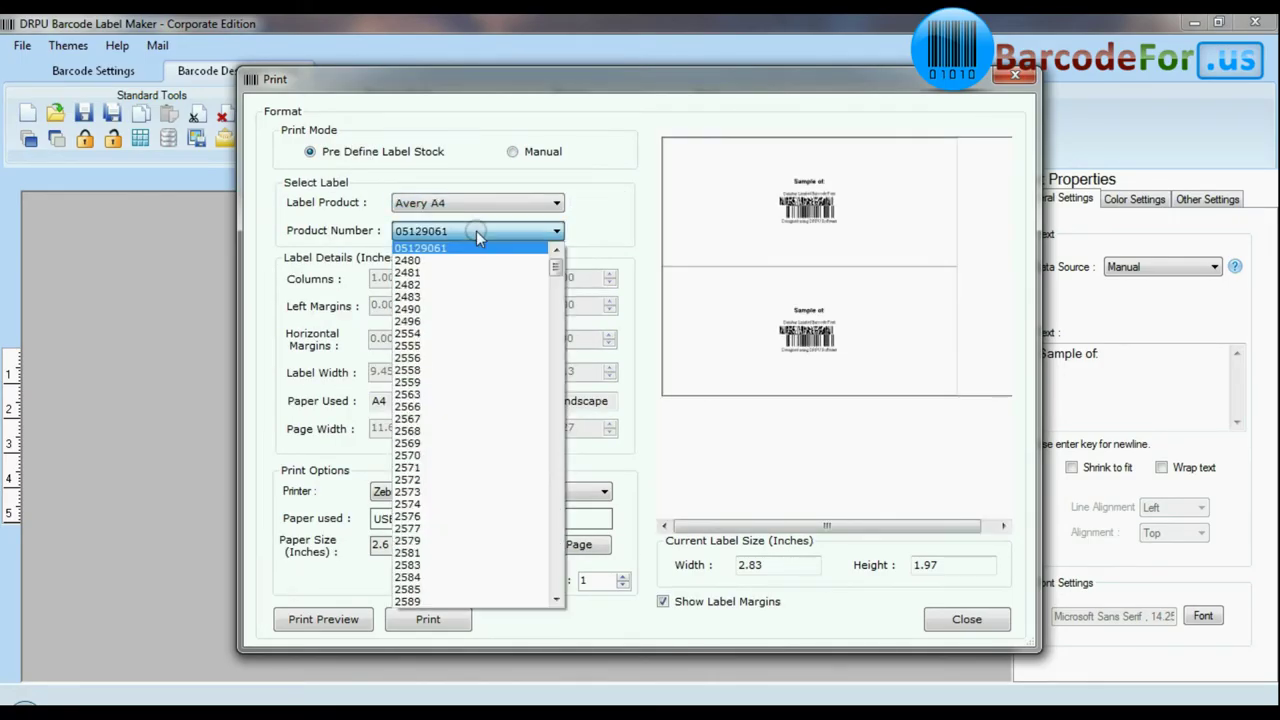
pyautogui.click(474, 394)
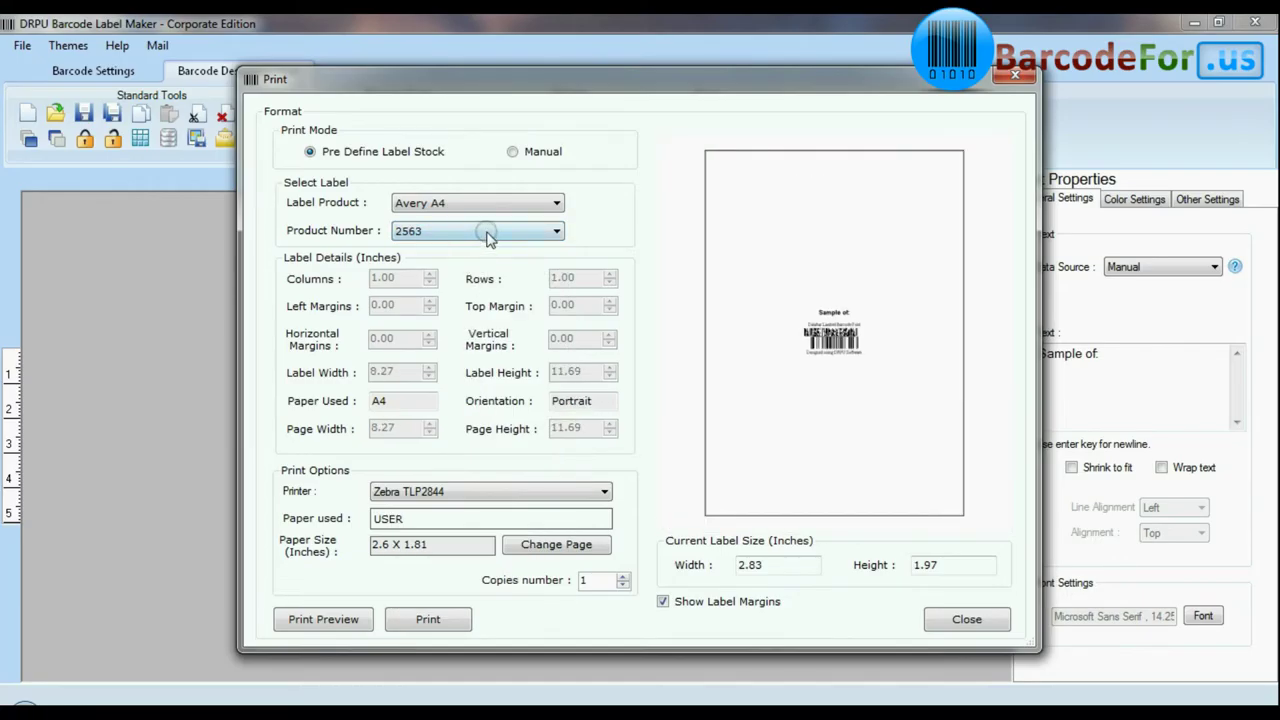
pyautogui.click(487, 234)
pyautogui.scroll(-5, 486, 440)
pyautogui.scroll(-3, 480, 500)
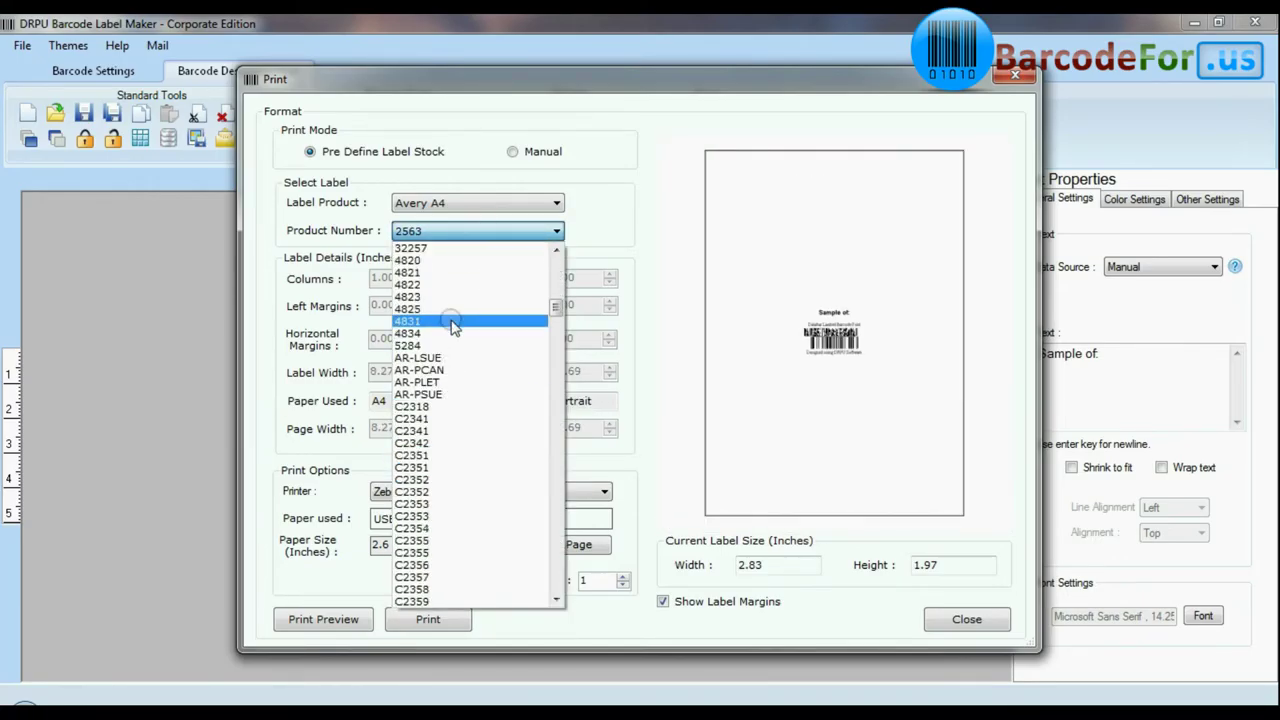
pyautogui.click(453, 322)
# Switch the label stock to Formtec product 3642
pyautogui.click(467, 205)
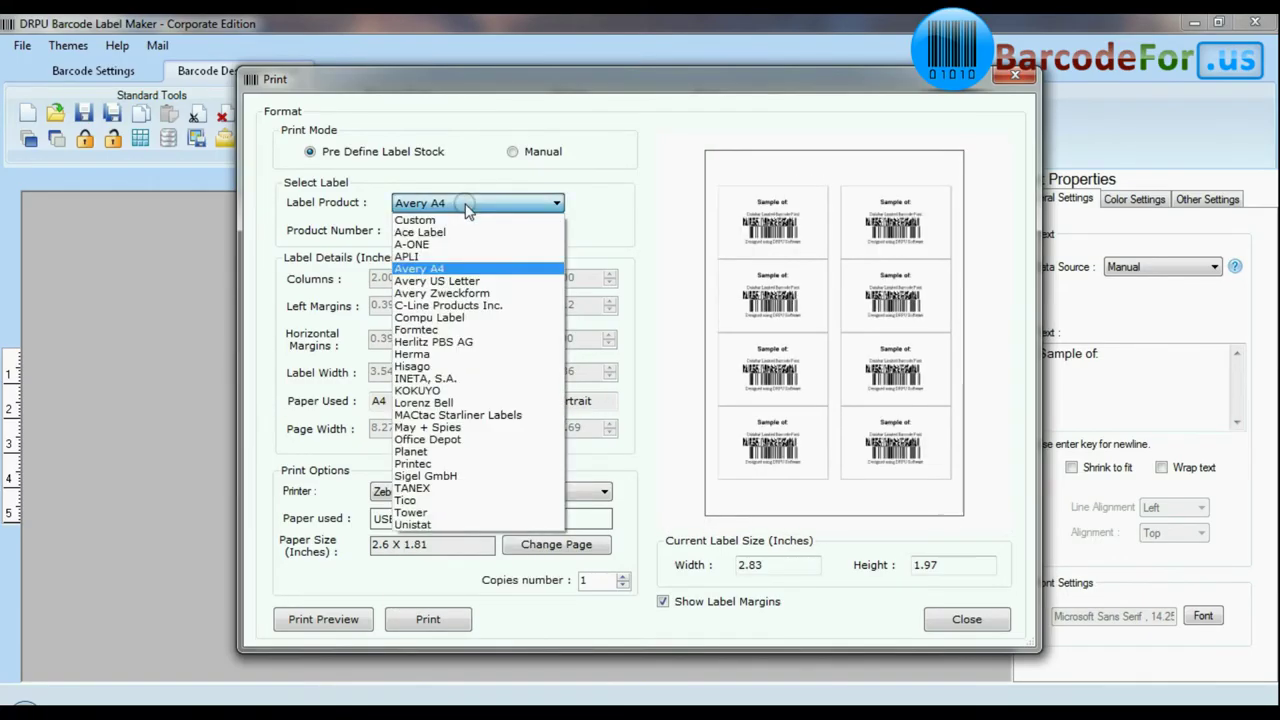
pyautogui.click(453, 330)
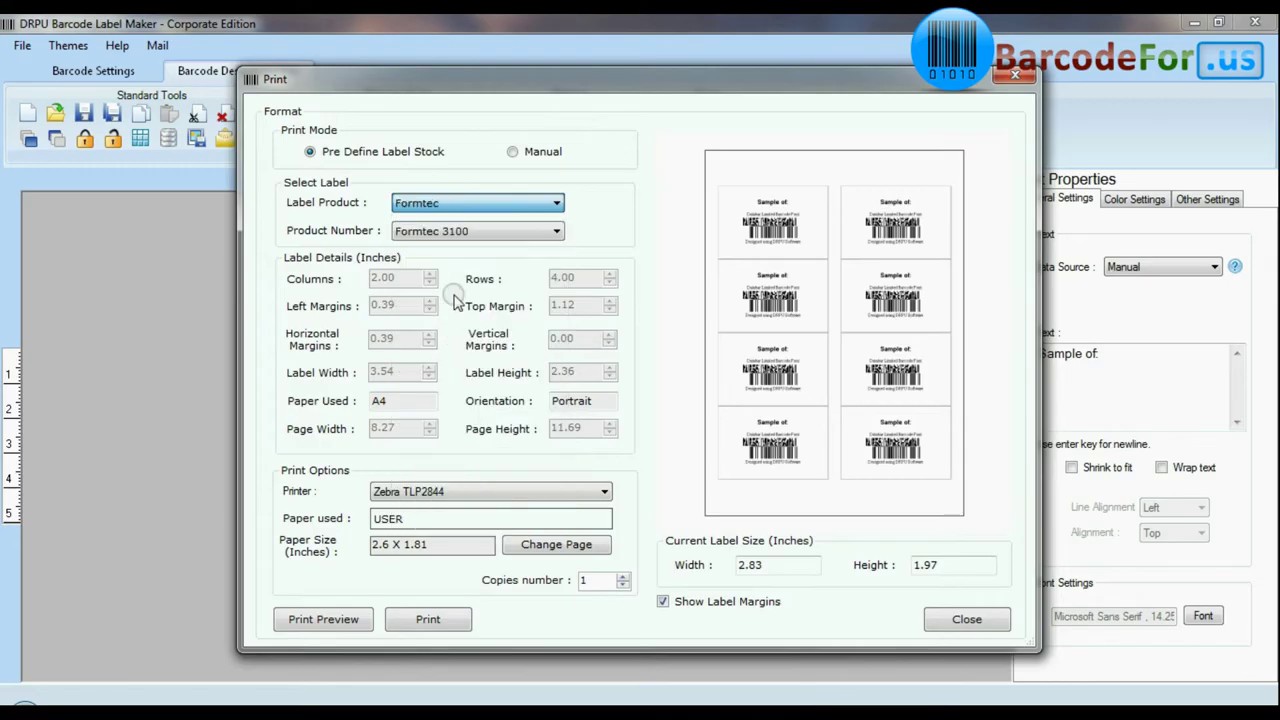
pyautogui.click(489, 233)
pyautogui.scroll(-4, 474, 495)
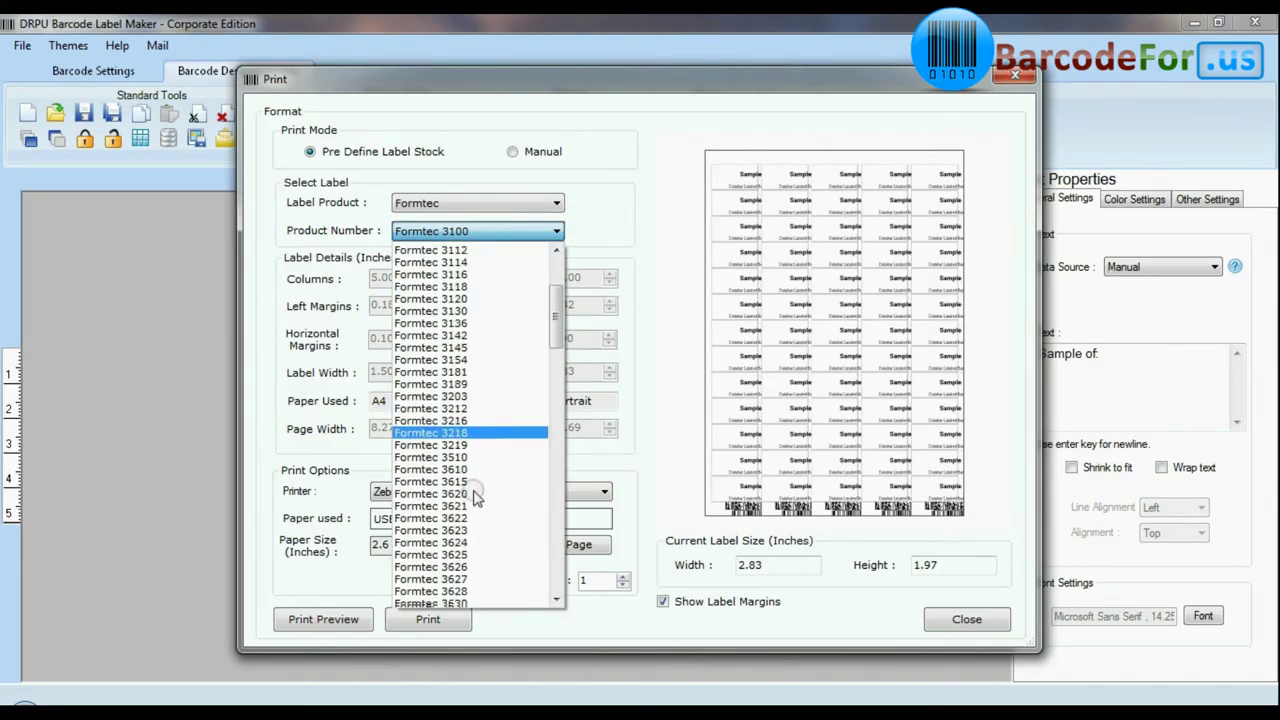
pyautogui.scroll(-4, 474, 495)
pyautogui.click(474, 494)
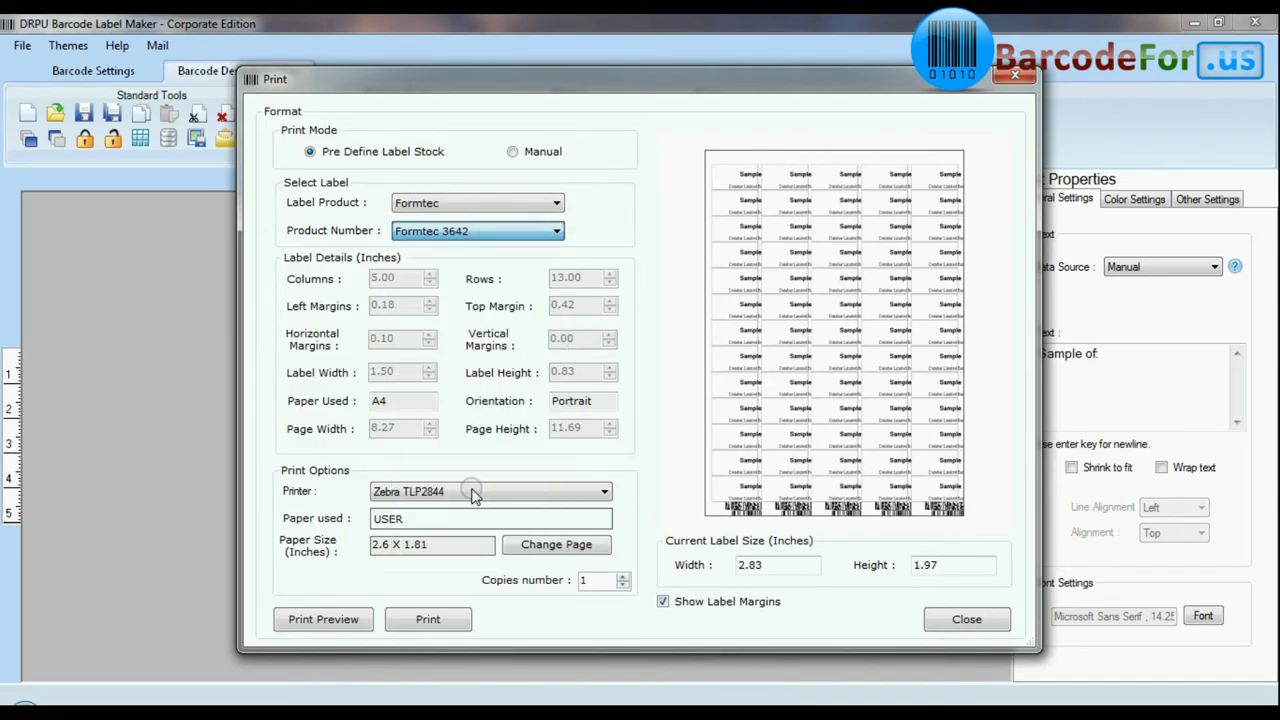
# Try a Lorenz Bell product, then return to Custom stock and view the printer list
pyautogui.click(480, 205)
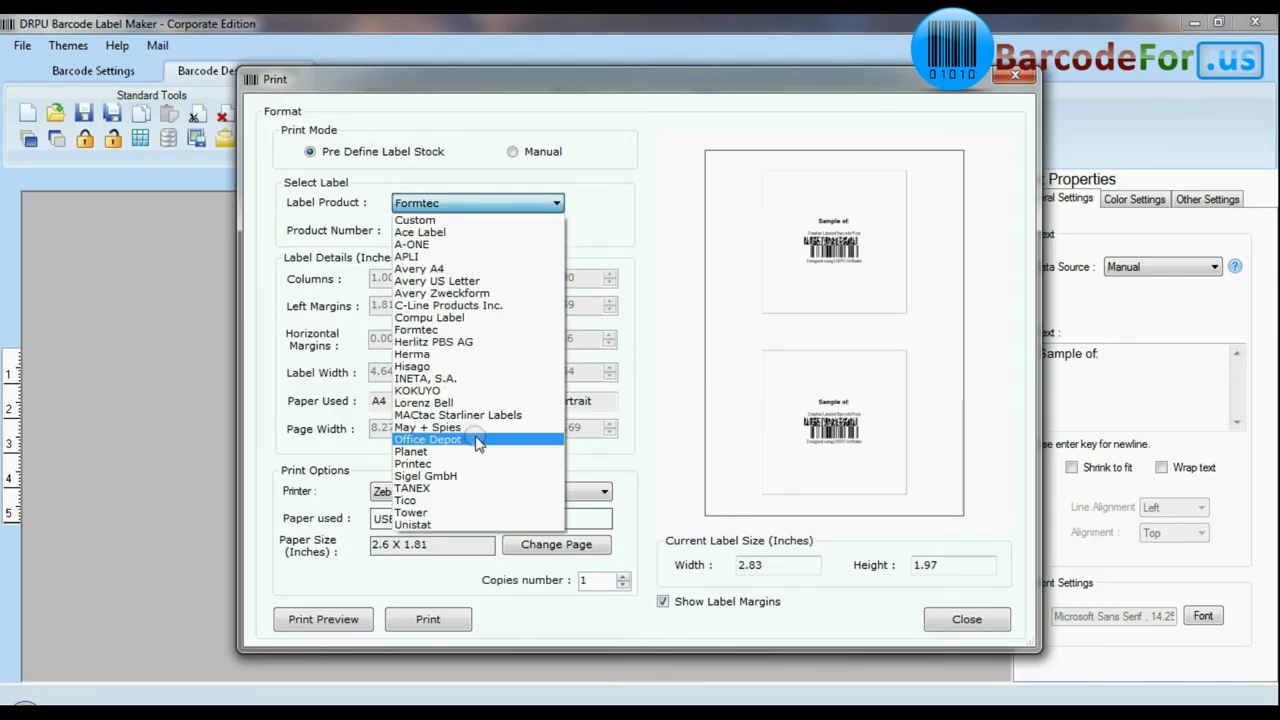
pyautogui.click(469, 403)
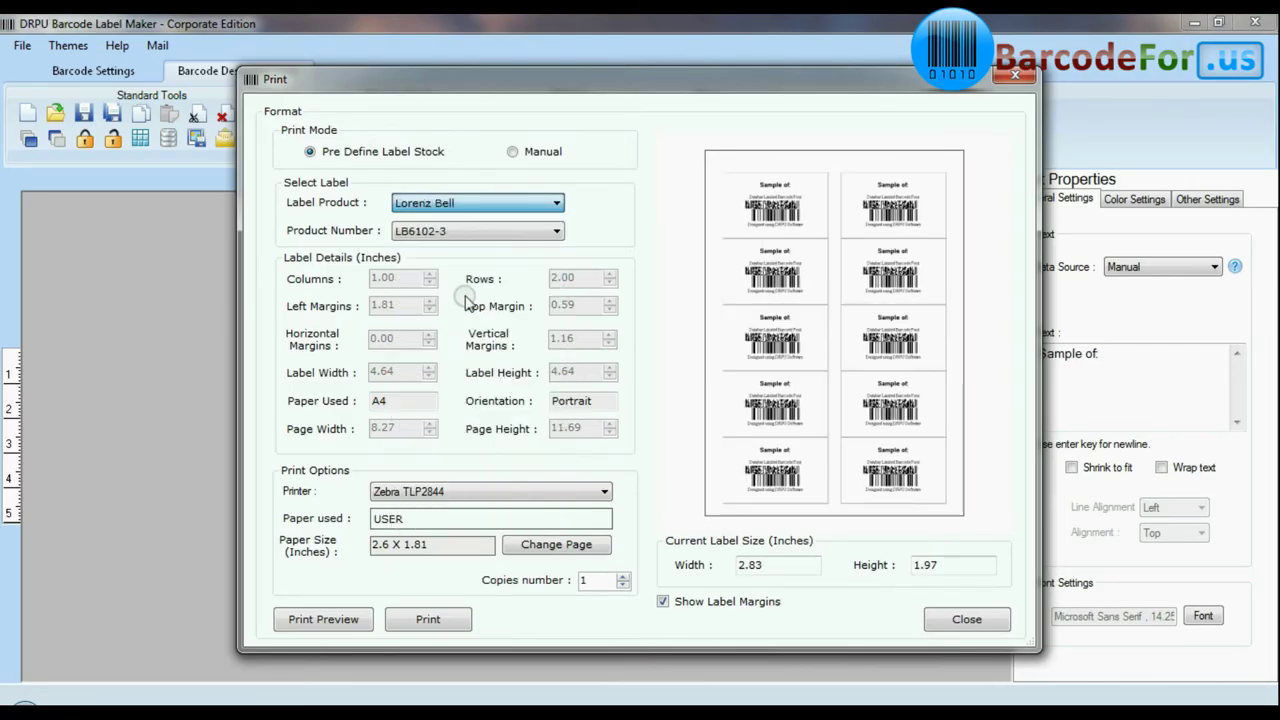
pyautogui.click(487, 232)
pyautogui.click(478, 430)
pyautogui.click(450, 204)
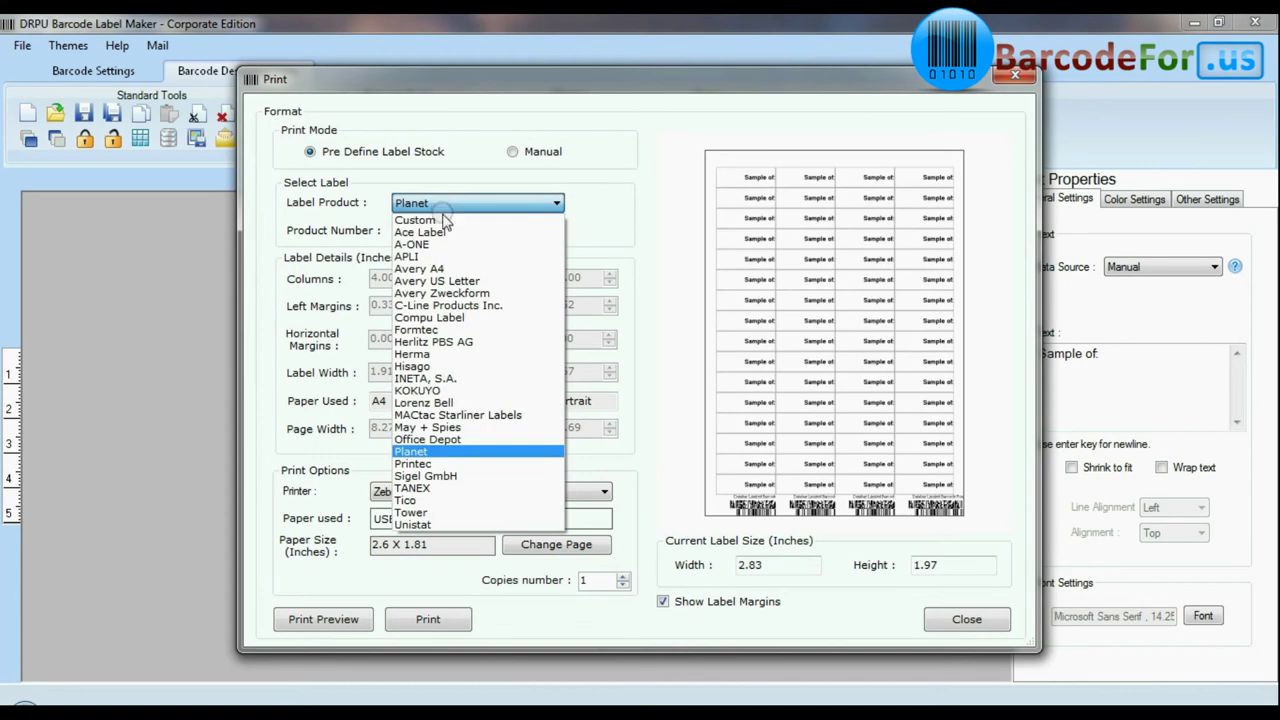
pyautogui.click(445, 220)
pyautogui.click(462, 231)
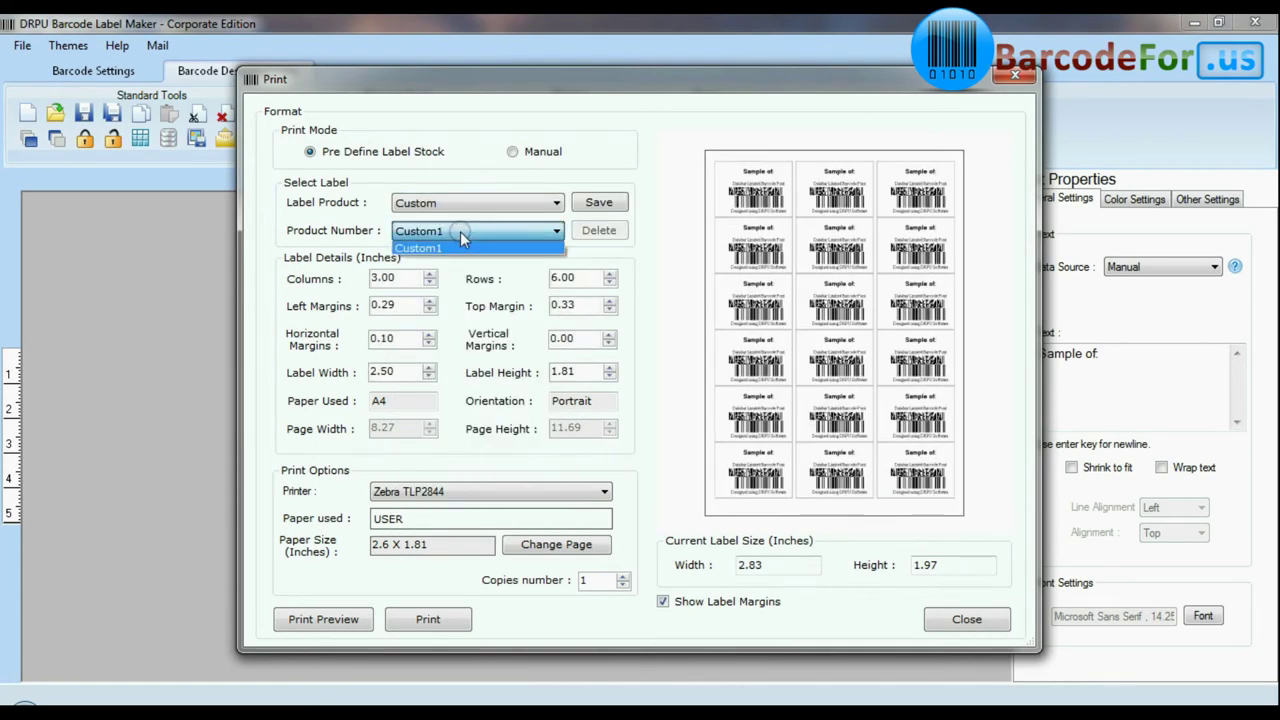
pyautogui.click(503, 494)
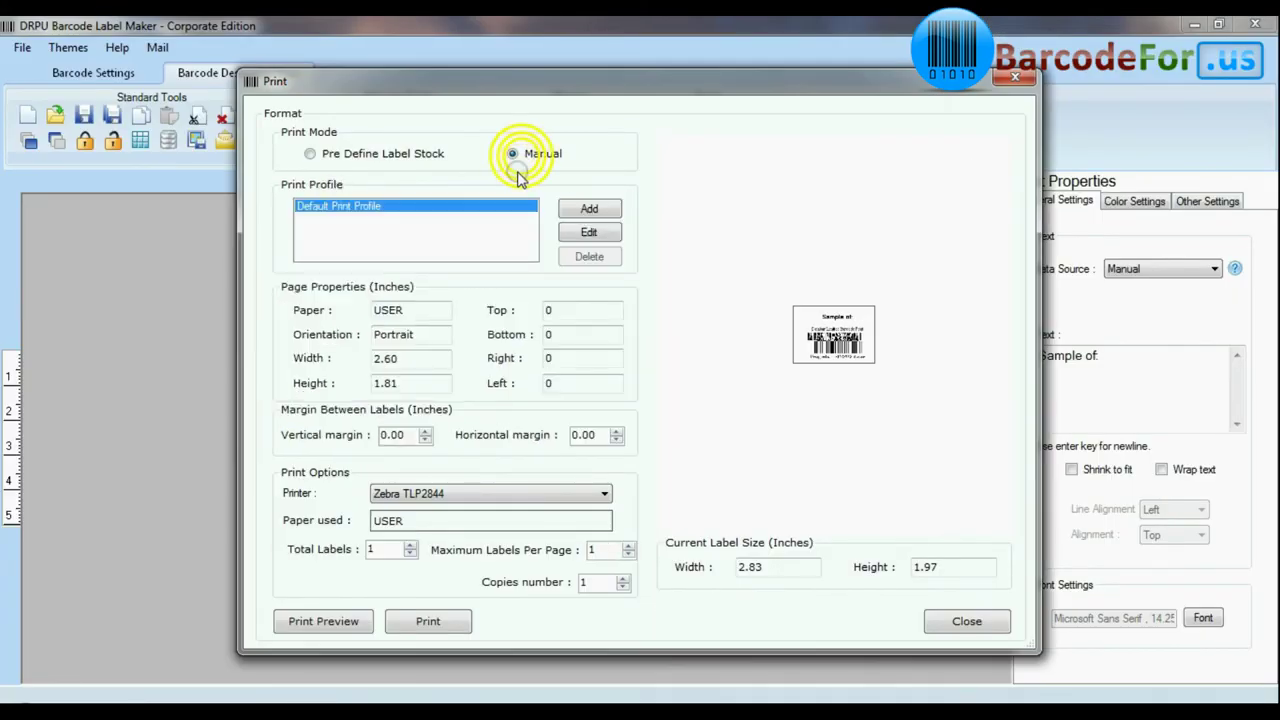
# Keep Zebra TLP2844 selected as the printer in the manual Print dialog
pyautogui.click(453, 495)
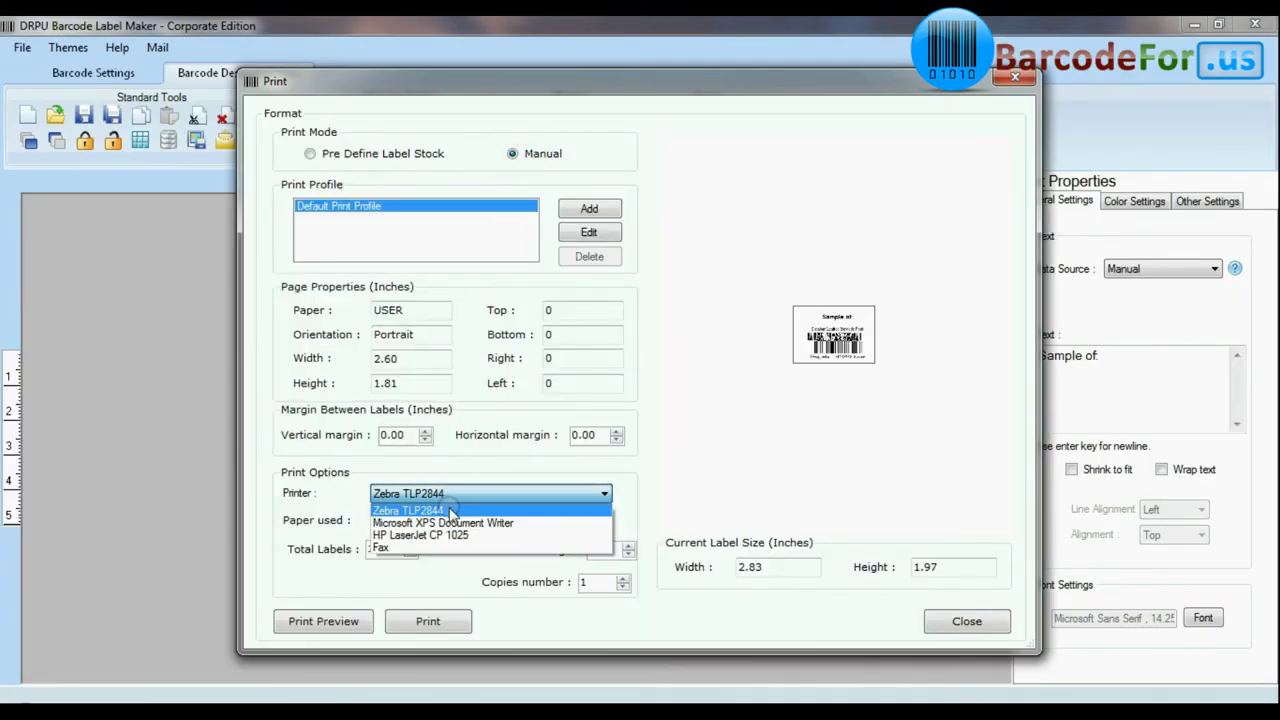
pyautogui.click(451, 511)
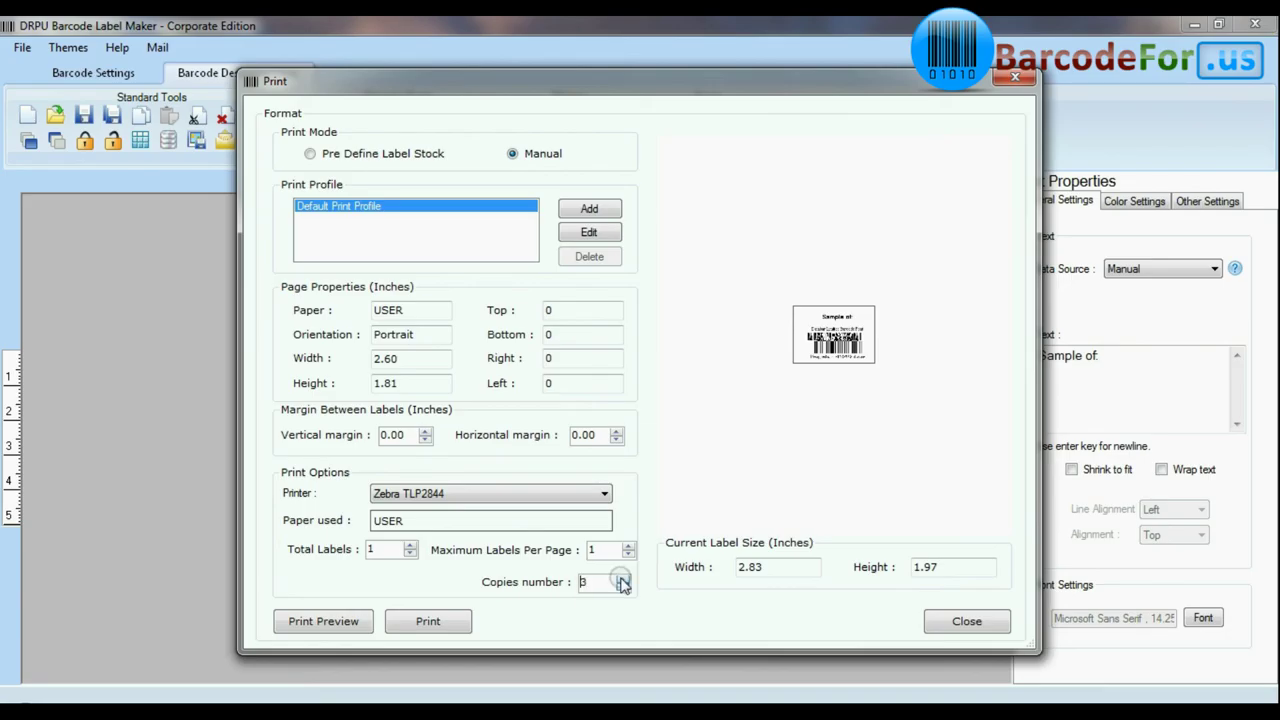